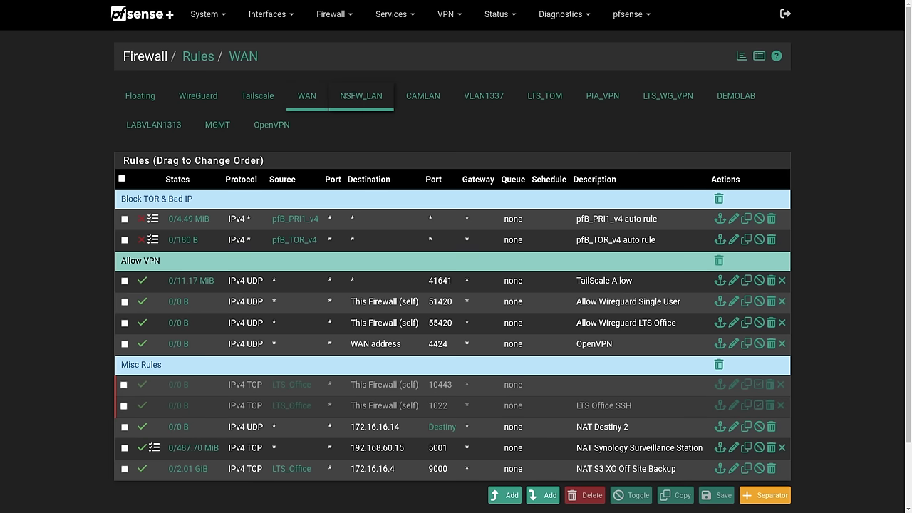
Leave the NSFW_LAN network settings and go through Internet to the Security settings
click(361, 95)
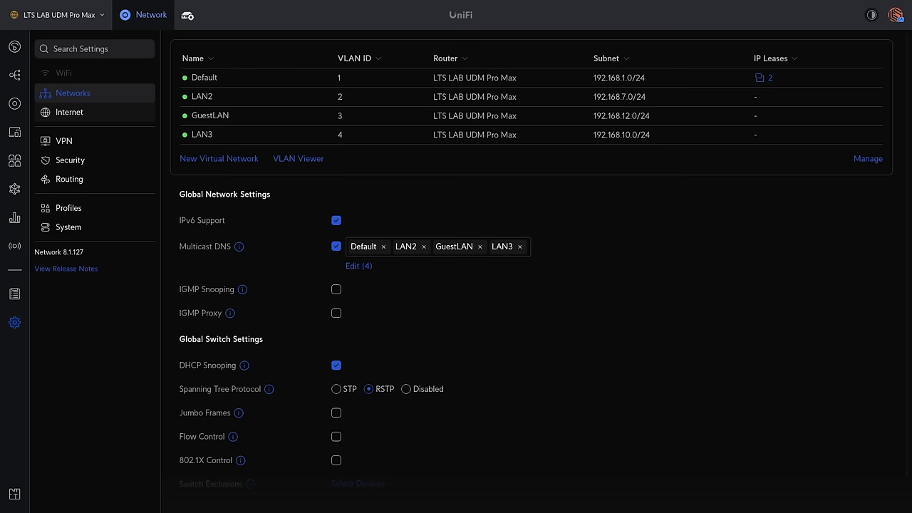
click(69, 112)
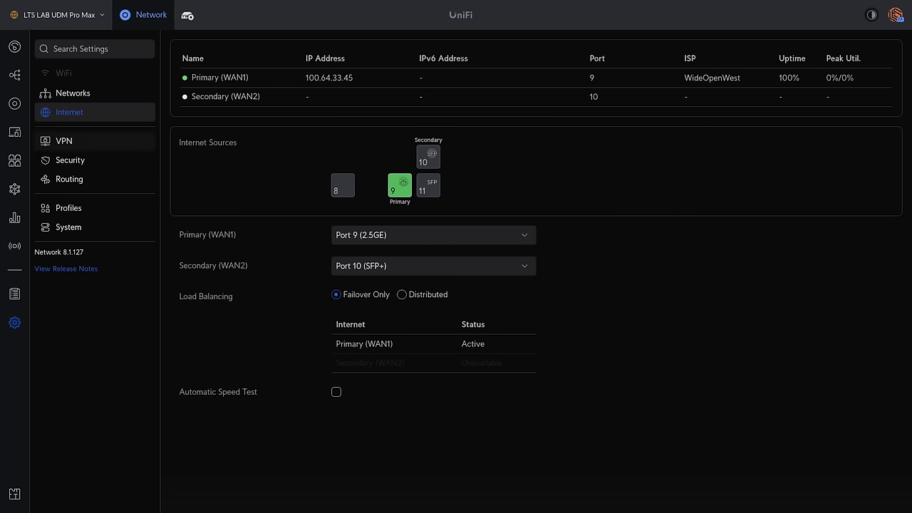
click(70, 160)
Switch Traffic & Firewall Rules to Advanced to list the Internet rules and conntrack settings
click(343, 49)
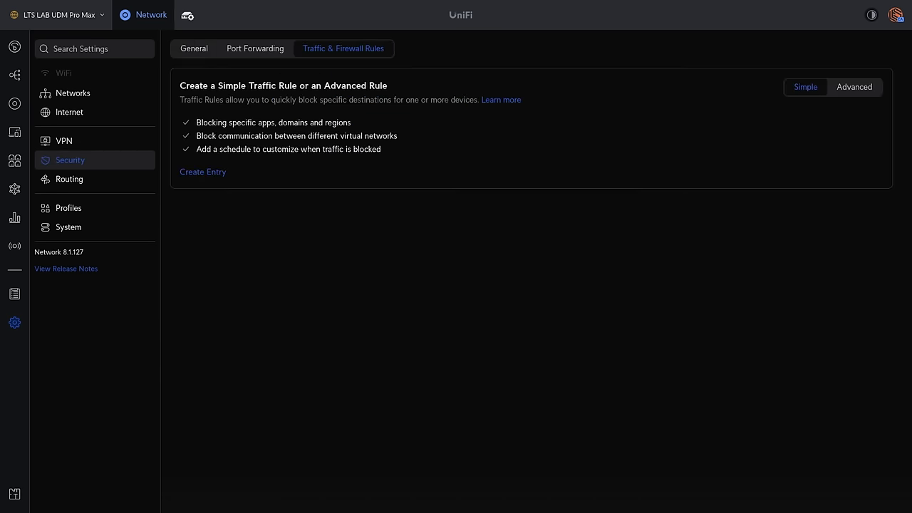
click(854, 87)
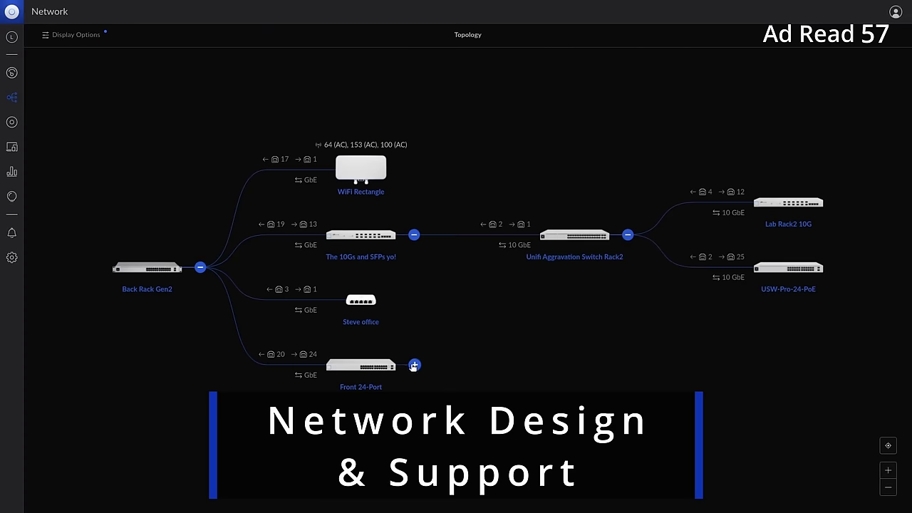
Expand the Front 24-Port and Front 8-Port POE branches to reveal devices like Hallway AC LR
click(413, 363)
click(628, 316)
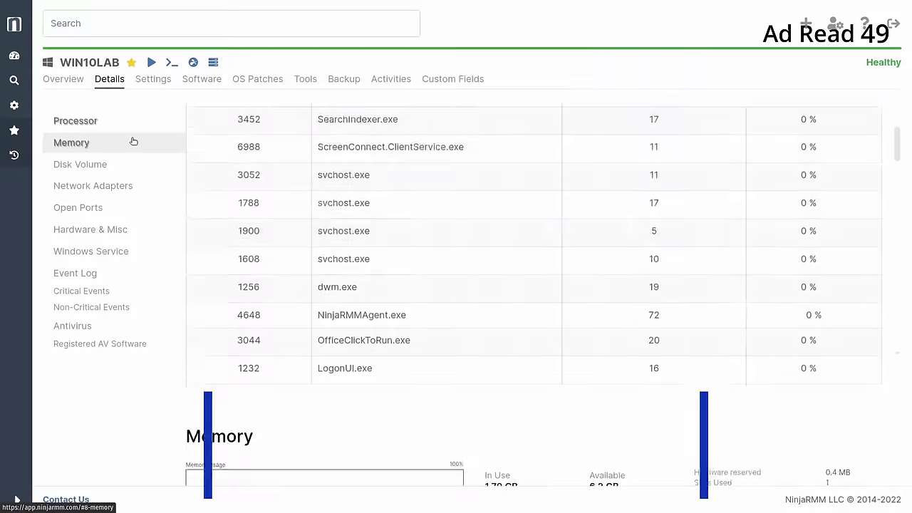
click(132, 141)
Step through WIN10LAB's disk volume, network adapter and open ports details
click(122, 165)
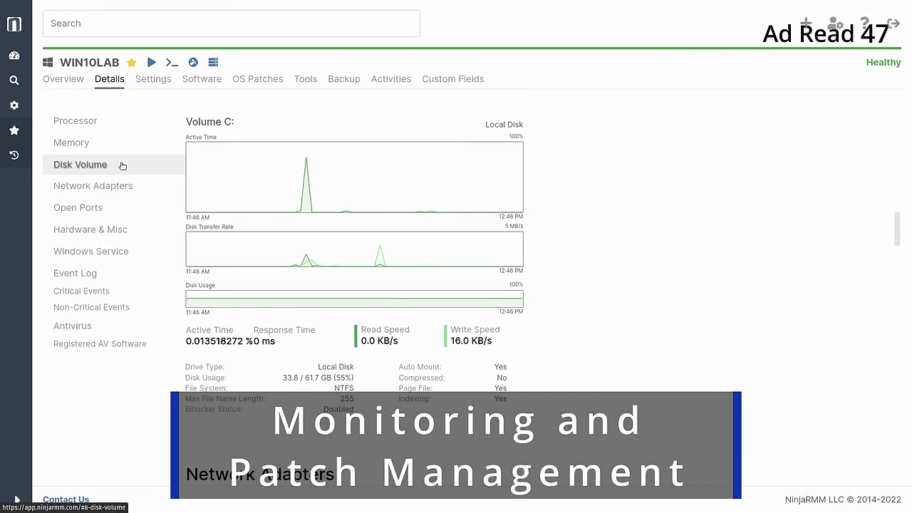
click(119, 182)
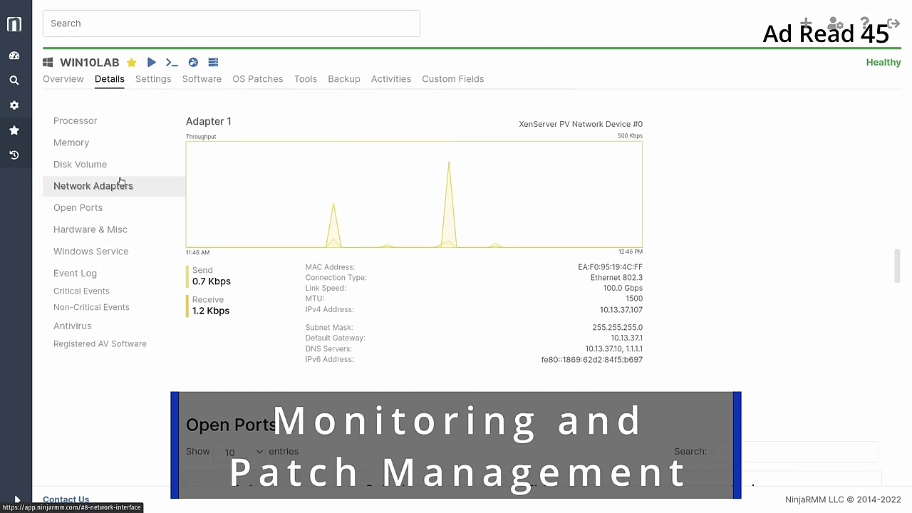
click(121, 209)
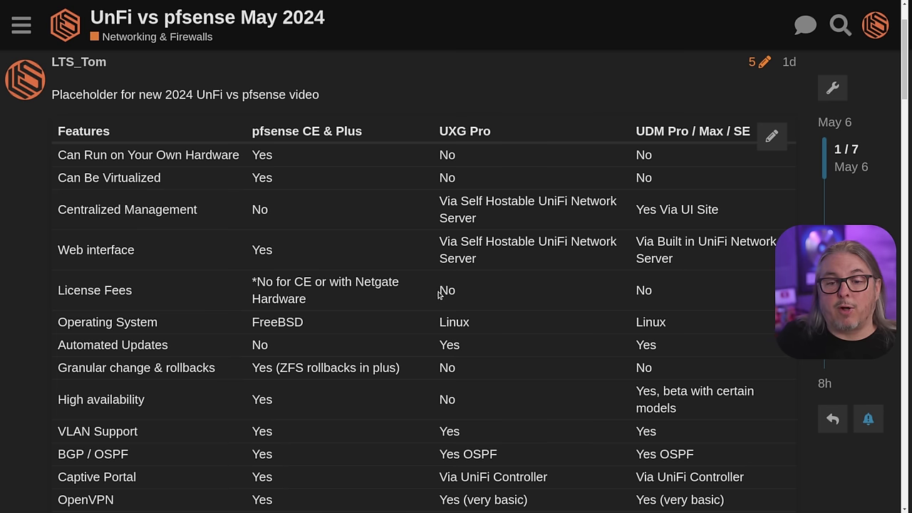
drag(438, 290, 483, 294)
click(652, 292)
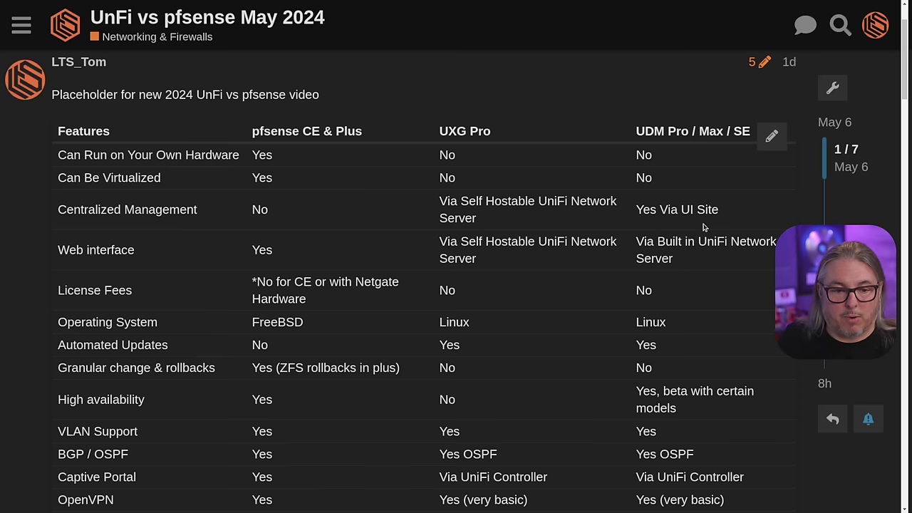
Scroll to the Web interface–Content filtering rows and highlight Automated Updates with pfSense's No answer
scroll(703, 227, down, 3)
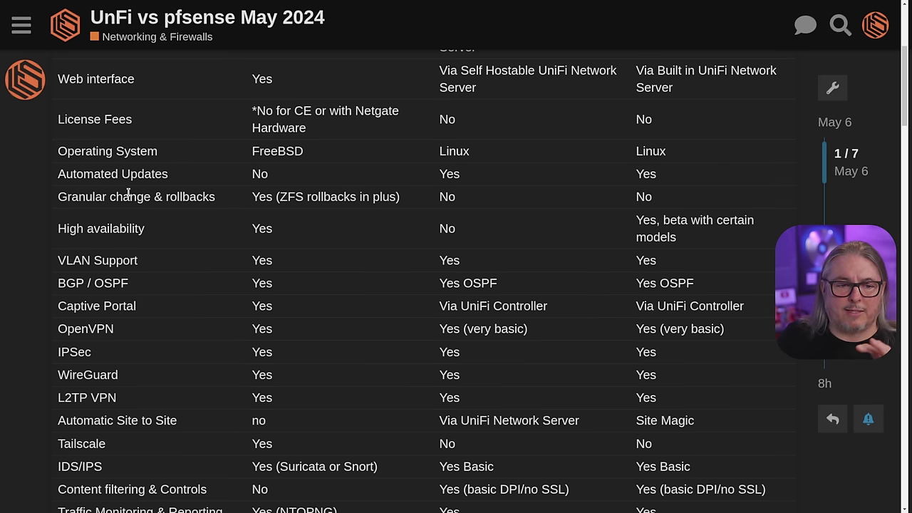
drag(57, 175, 218, 182)
click(270, 186)
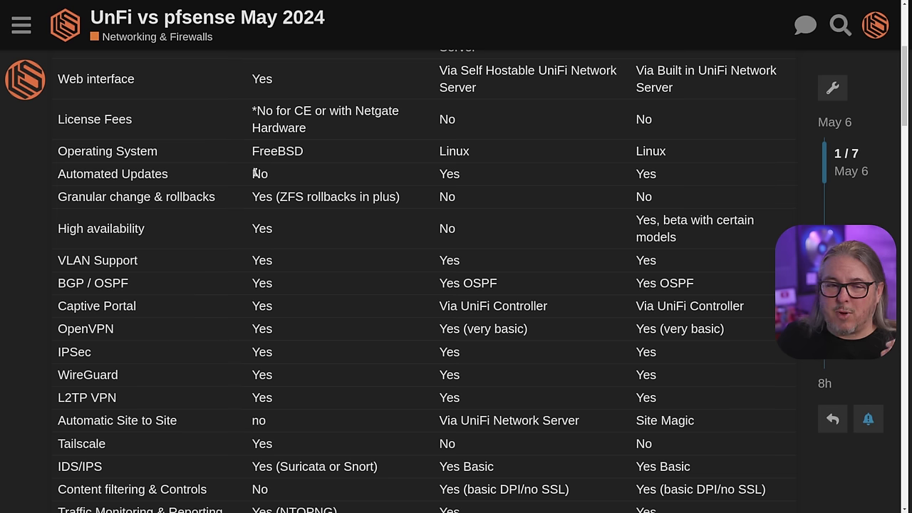
drag(253, 174, 268, 174)
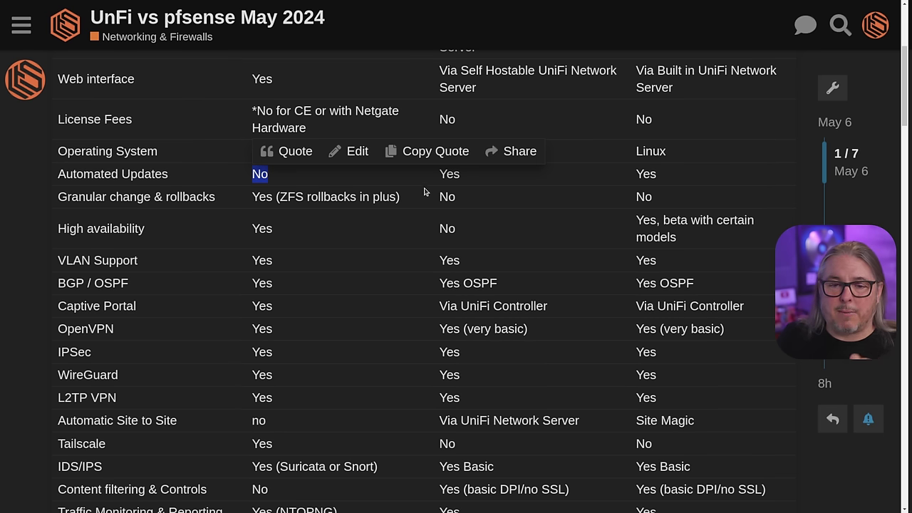
click(453, 178)
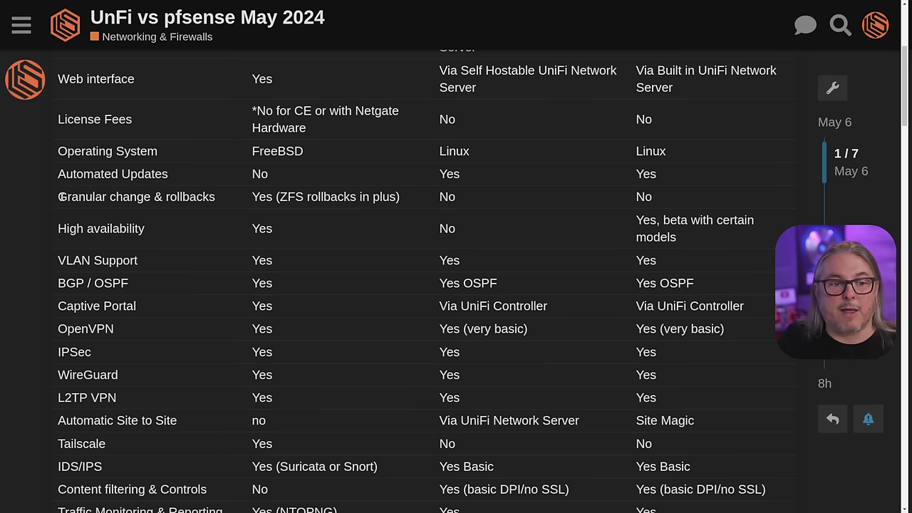
Highlight the 'Granular change & rollbacks' feature in the comparison table, then clear the selection
drag(57, 197, 245, 191)
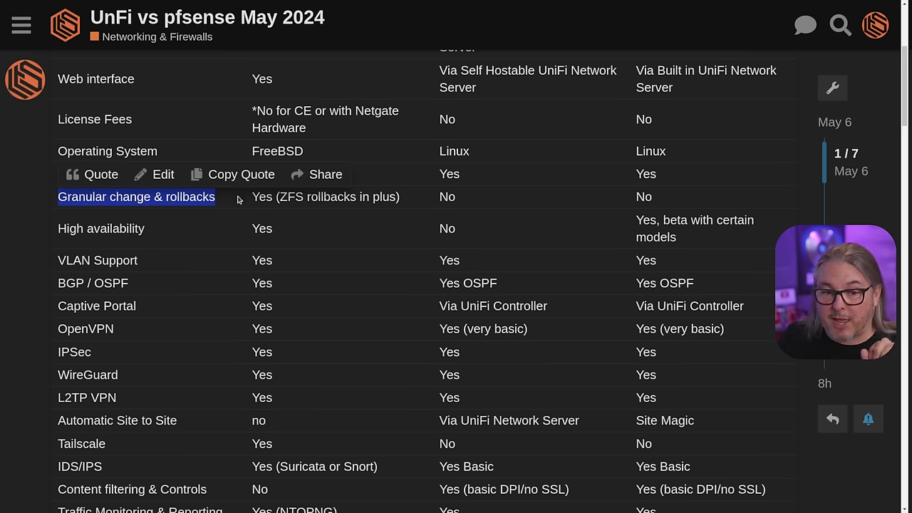
click(342, 195)
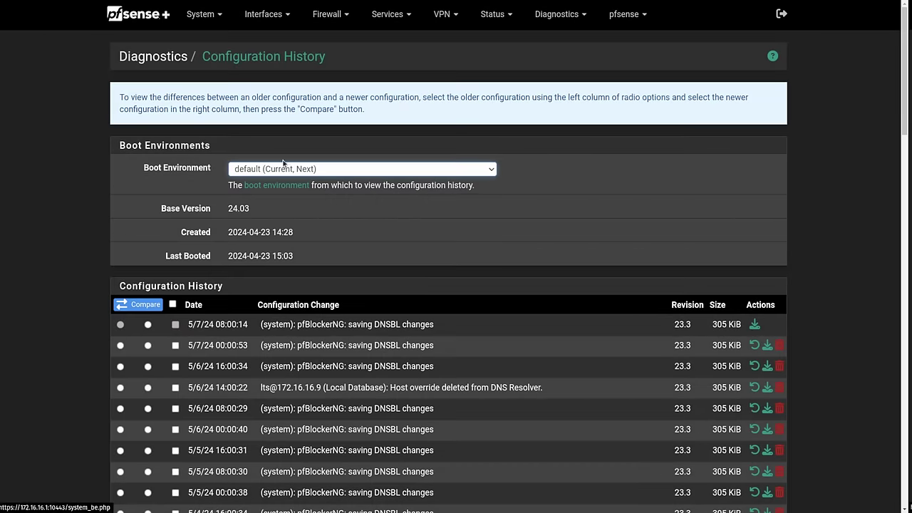
Leave the Boot Environment unchanged and select the 4/24/24 16:00:13 and 13:17:20 backups
click(348, 171)
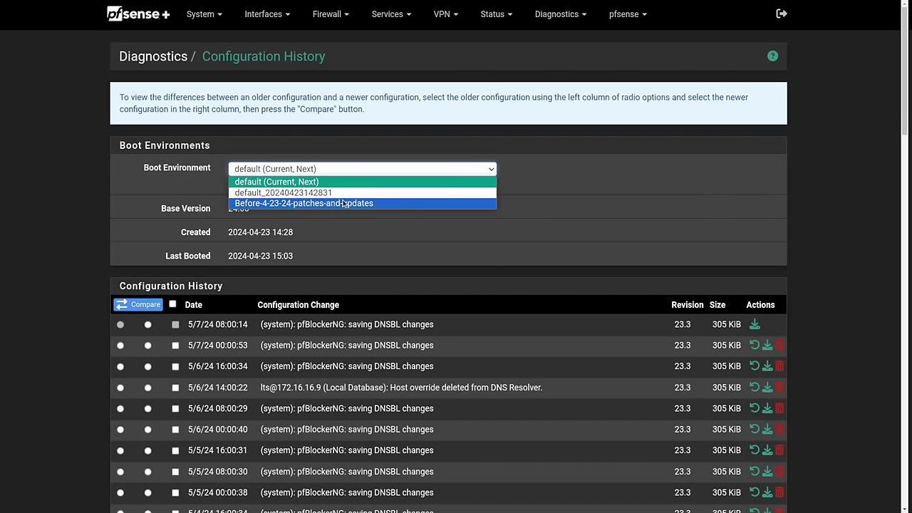
click(610, 169)
scroll(416, 254, down, 3)
scroll(416, 253, down, 10)
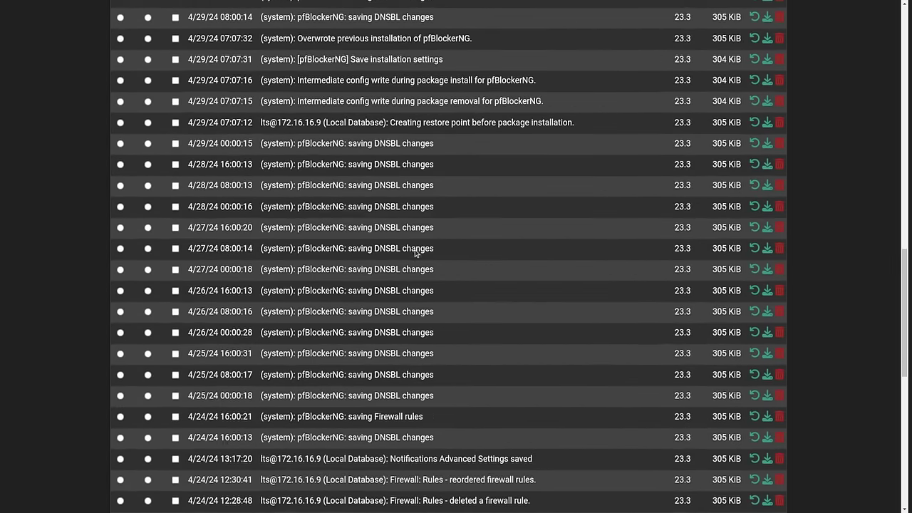
scroll(416, 254, down, 3)
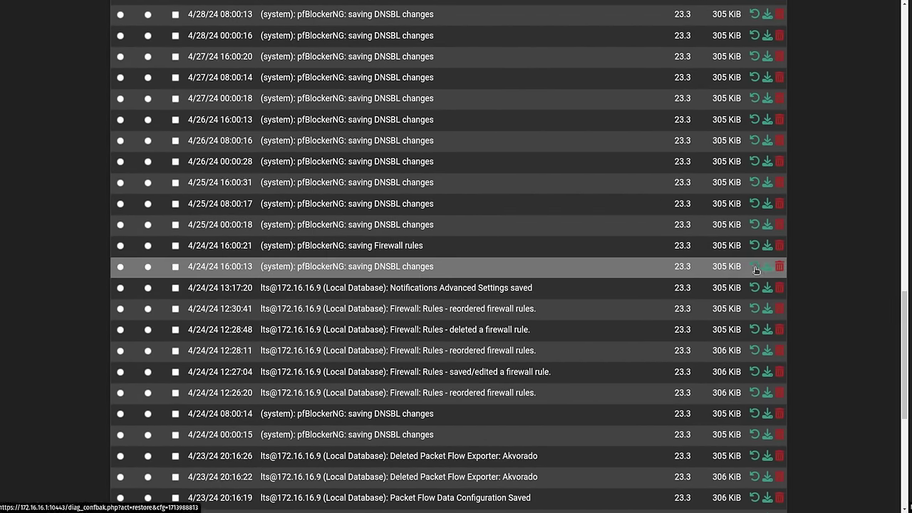
click(117, 272)
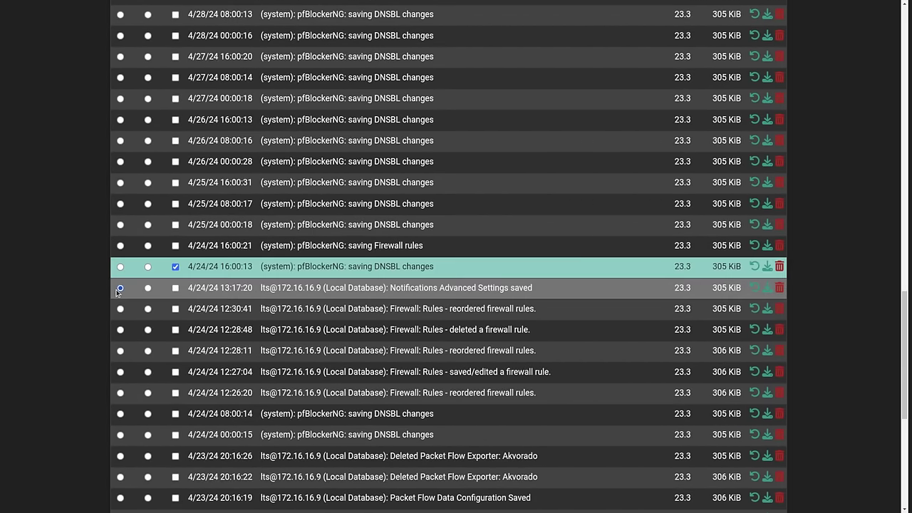
click(120, 288)
Highlight the 12:28:48 deleted firewall rule entry and pick the 4/23/24 20:16:19 backup as the other side
scroll(504, 291, down, 3)
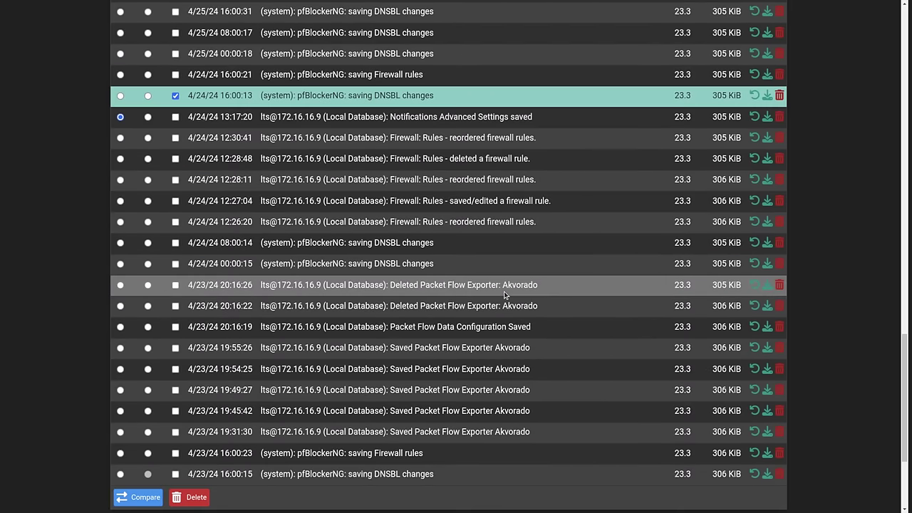
drag(261, 158, 544, 158)
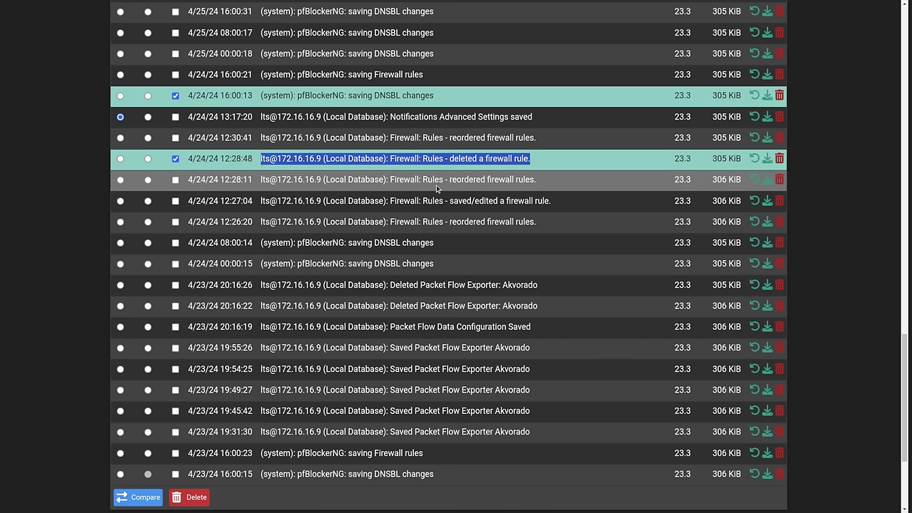
scroll(430, 206, up, 2)
scroll(430, 211, up, 1)
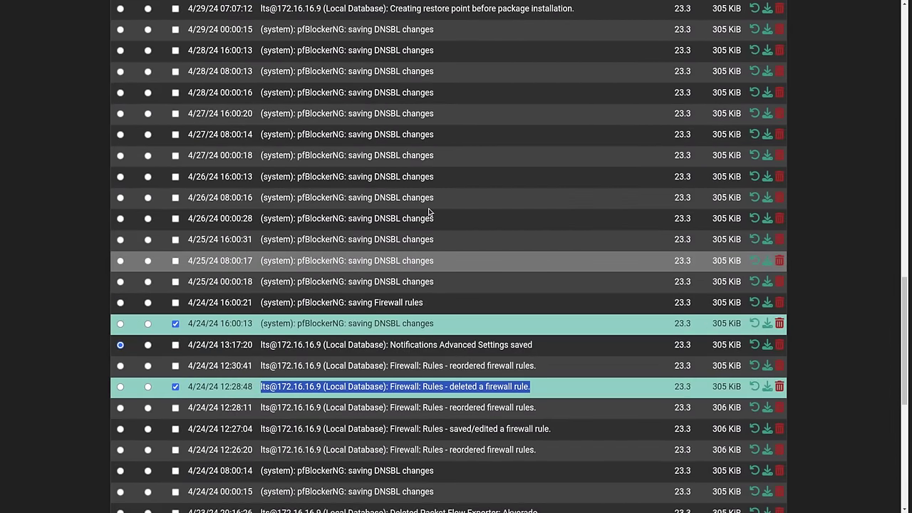
scroll(430, 211, up, 1)
scroll(430, 210, down, 1)
scroll(430, 211, down, 2)
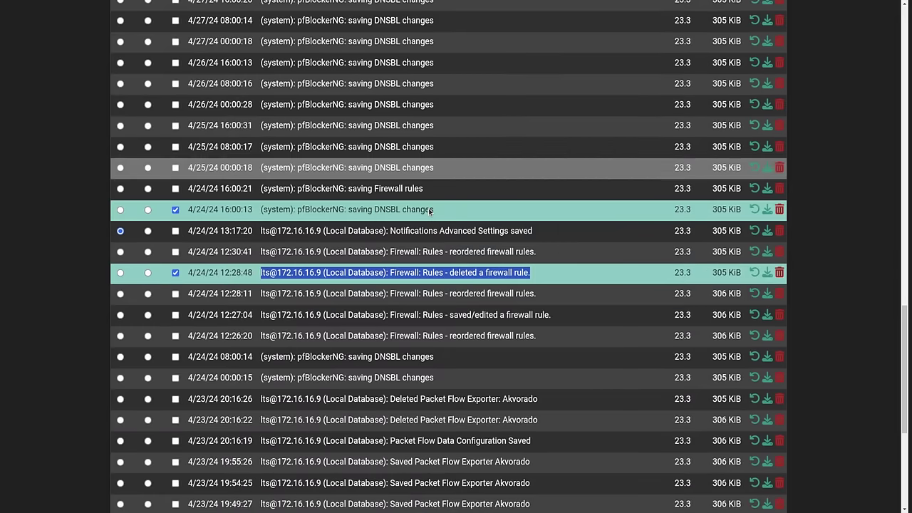
scroll(429, 211, down, 2)
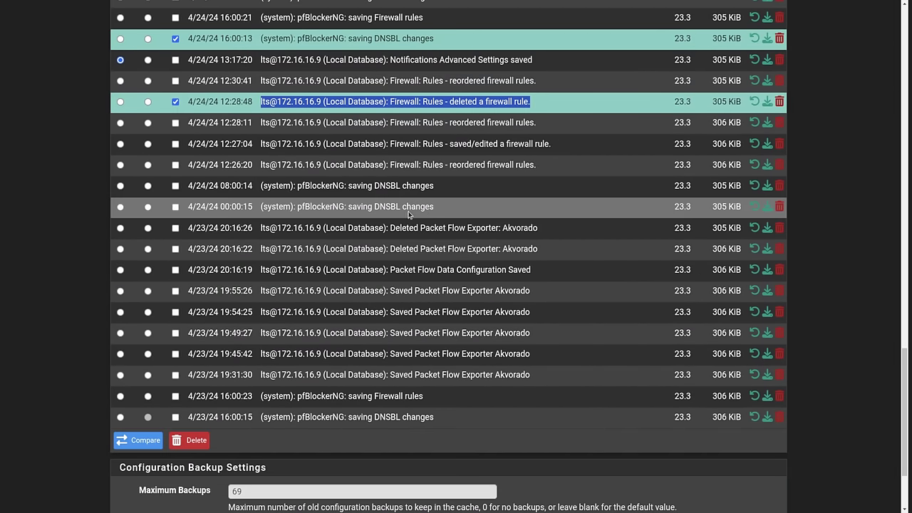
click(147, 270)
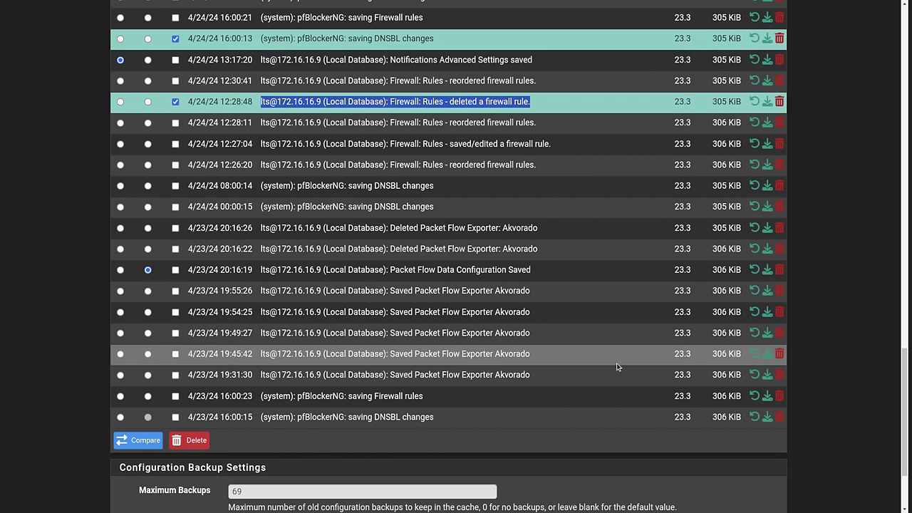
scroll(541, 332, up, 8)
scroll(539, 330, up, 10)
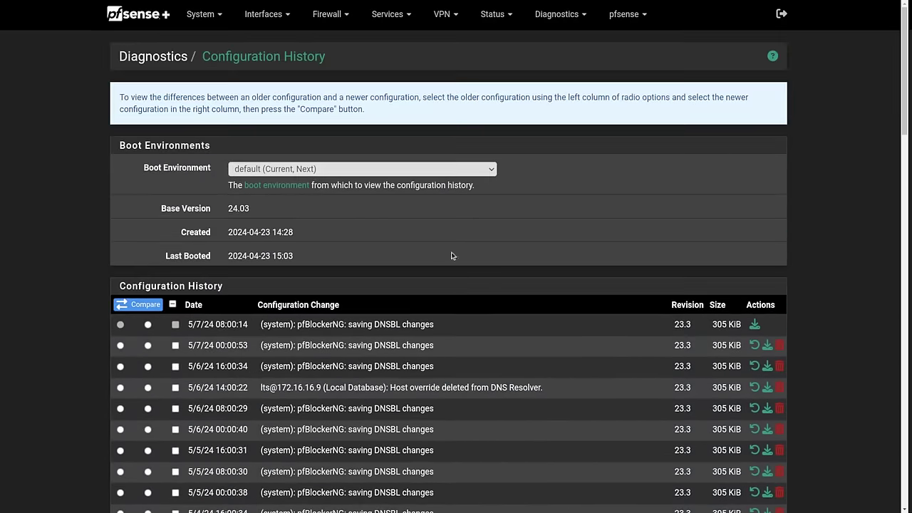
click(330, 170)
click(551, 228)
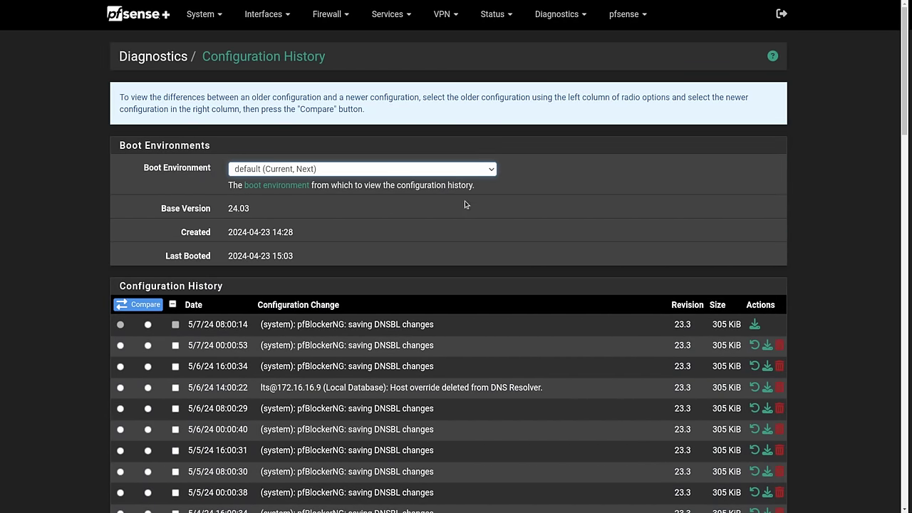
click(460, 172)
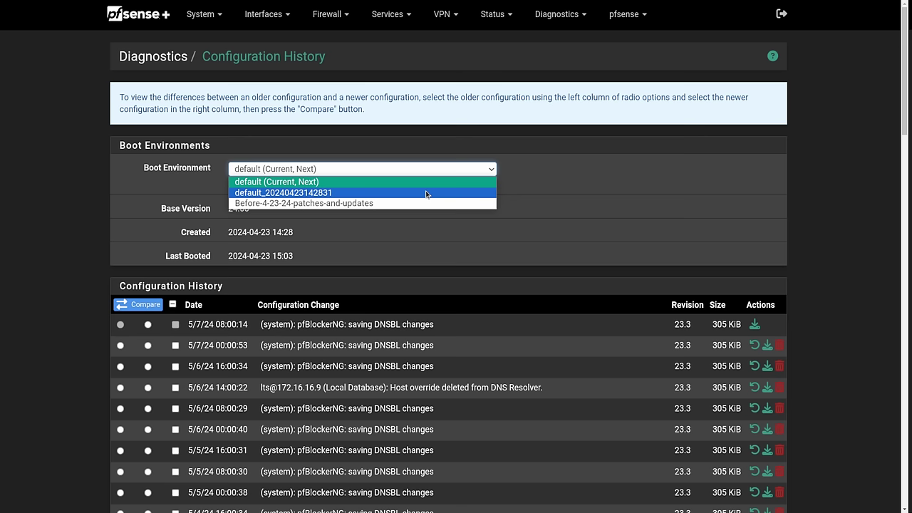
click(601, 193)
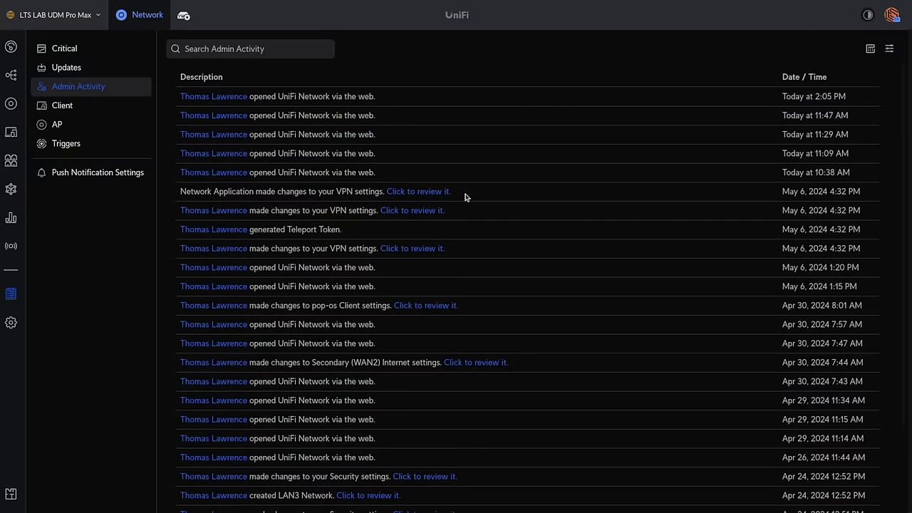
Open the May 6, 4:32 PM VPN change and highlight its Teleport Subnet 192.168.2.1/24 log line
scroll(387, 209, down, 3)
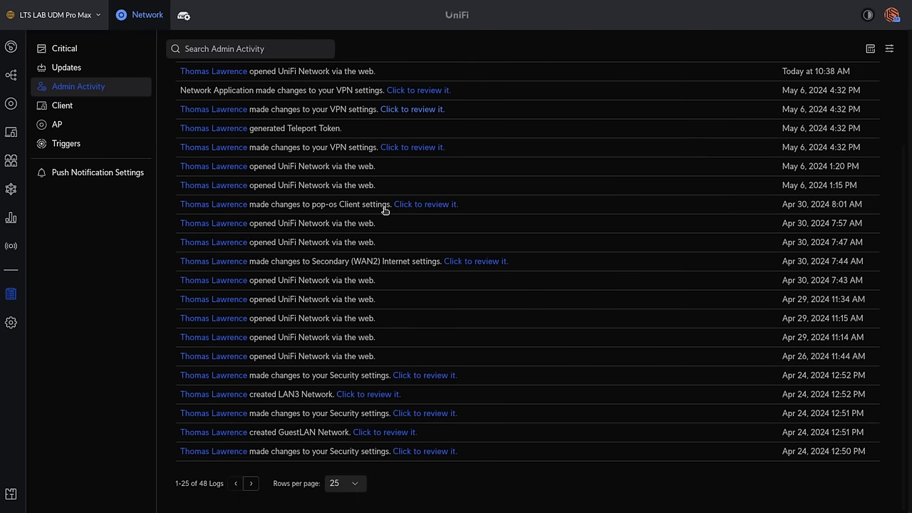
click(418, 147)
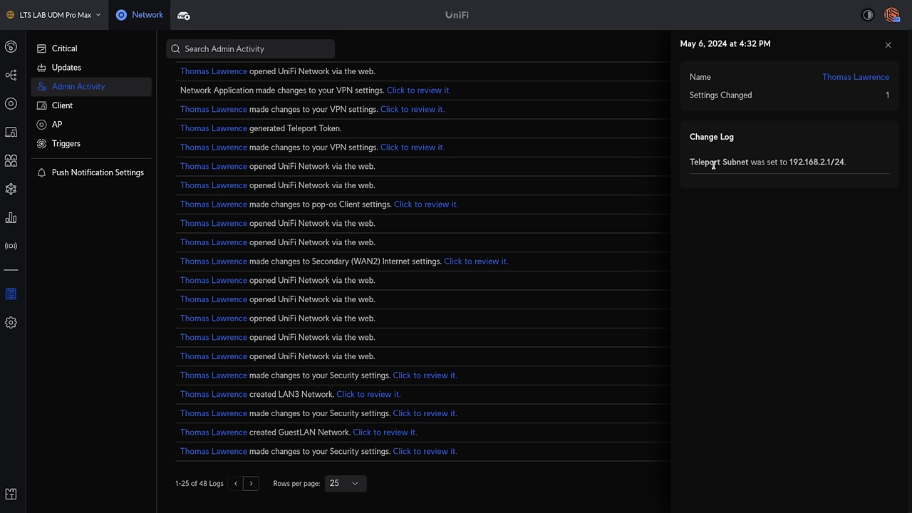
drag(694, 171, 860, 173)
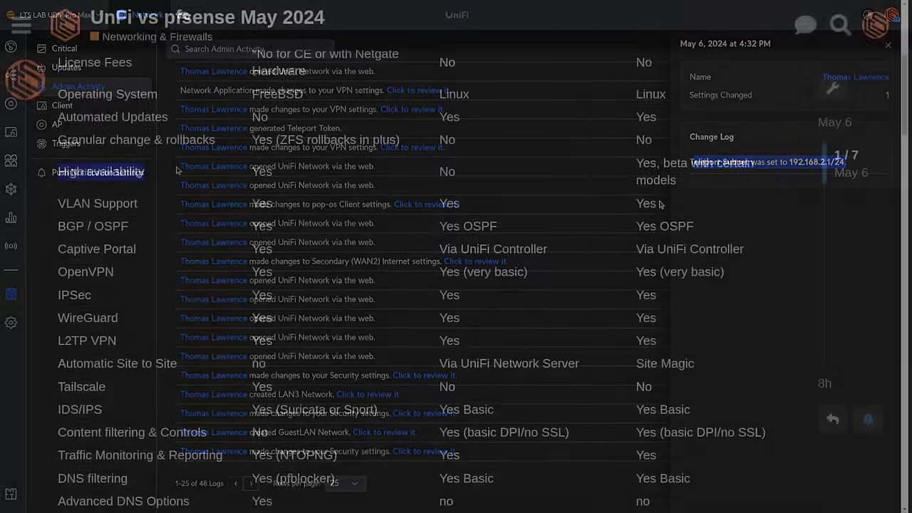
drag(57, 171, 179, 171)
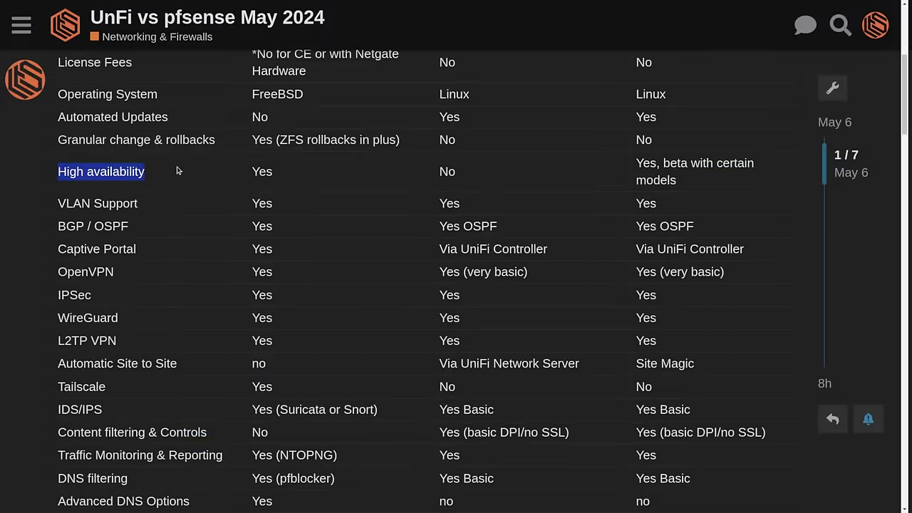
click(279, 197)
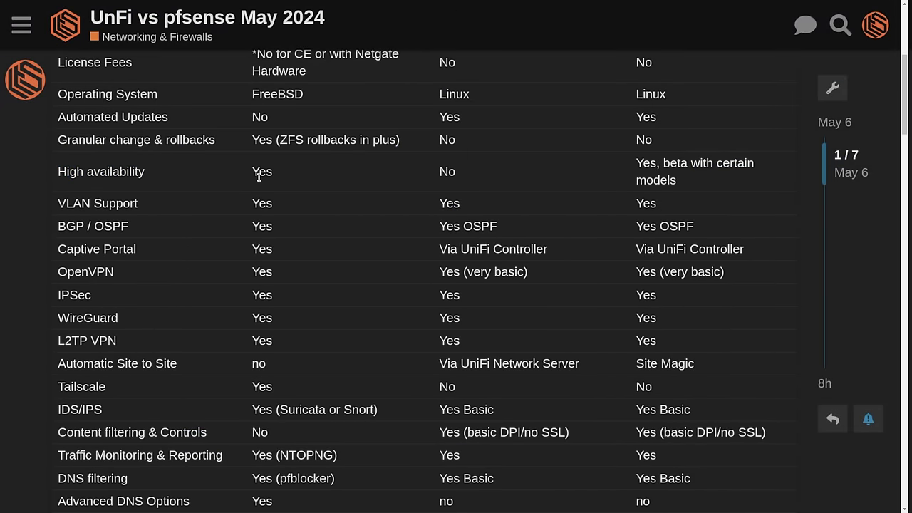
double_click(446, 173)
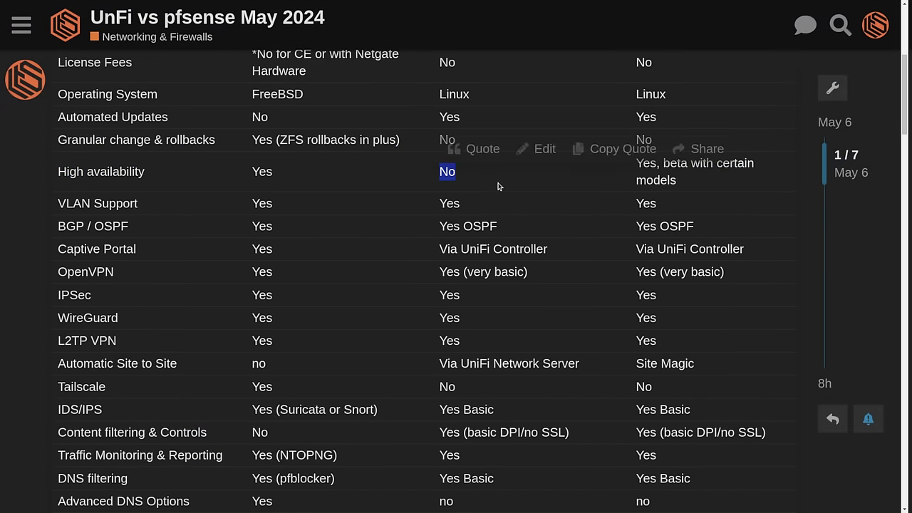
triple_click(645, 171)
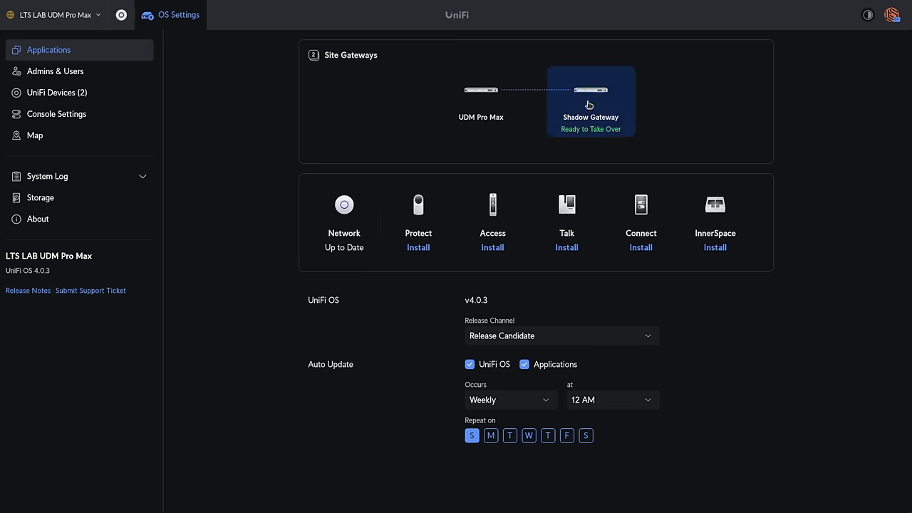
mouse_move(568, 106)
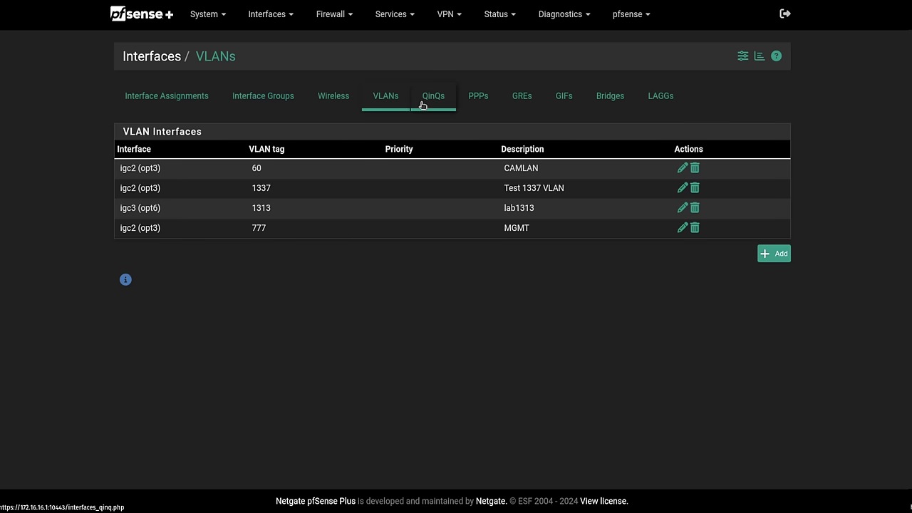
Go via the QinQs list to the Interface Groups page showing the WireGuard and Tailscale groups
click(422, 106)
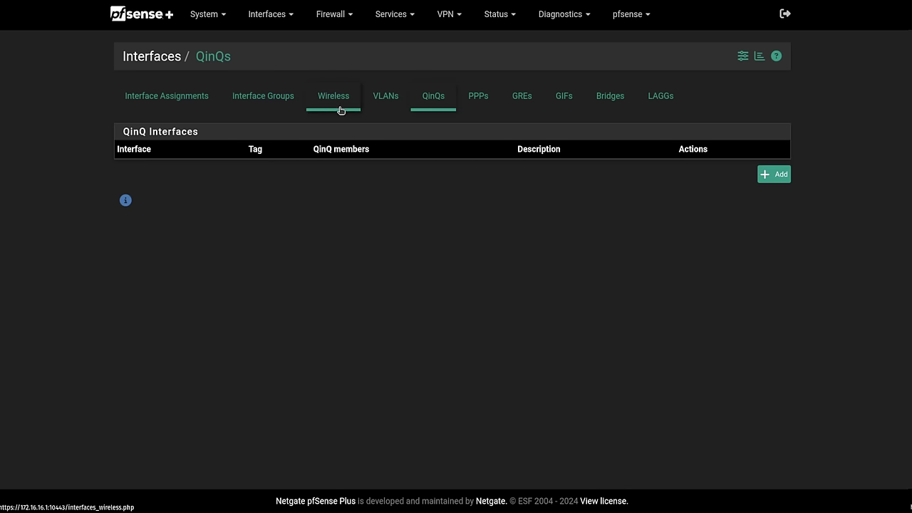
click(290, 103)
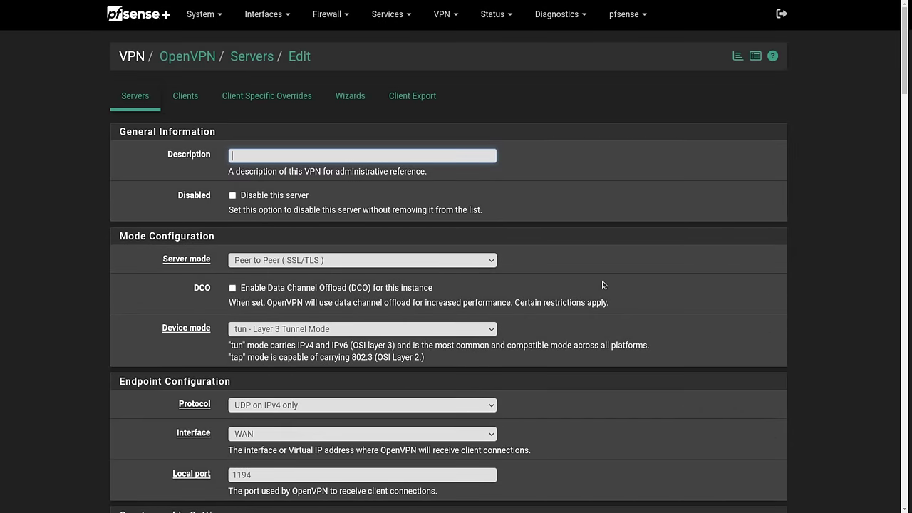
scroll(602, 285, down, 6)
scroll(602, 284, down, 2)
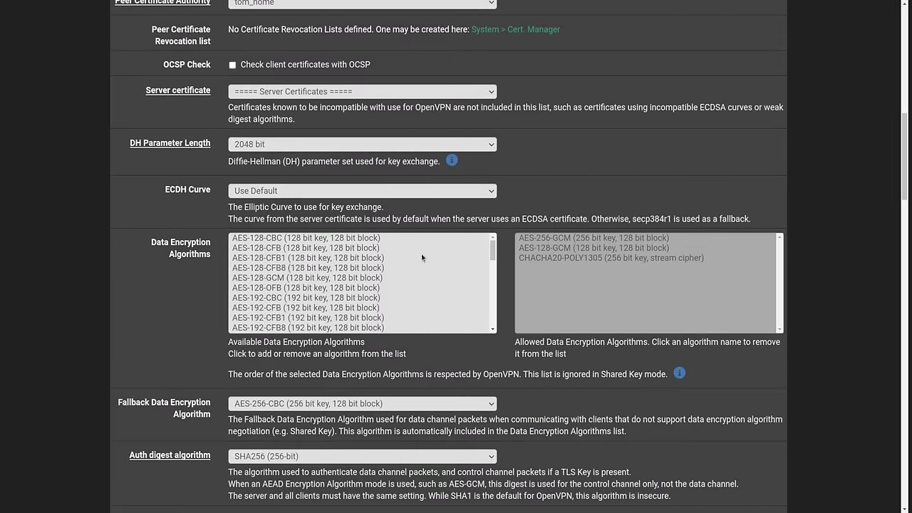
scroll(421, 254, down, 10)
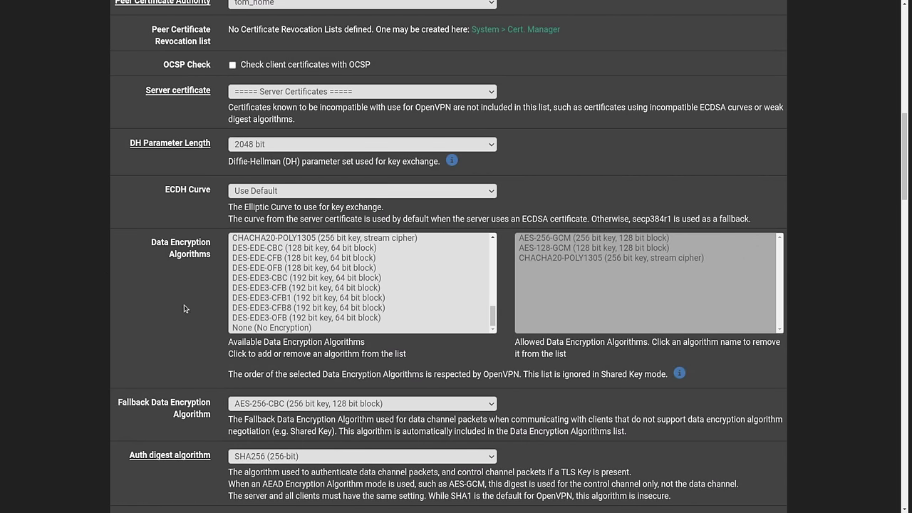
click(312, 188)
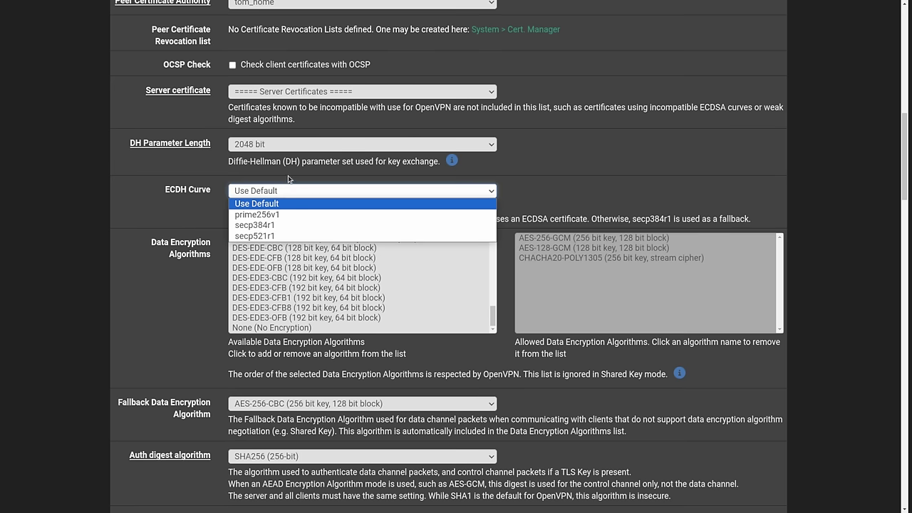
click(289, 171)
click(305, 145)
click(326, 108)
click(333, 91)
click(333, 91)
scroll(334, 91, up, 1)
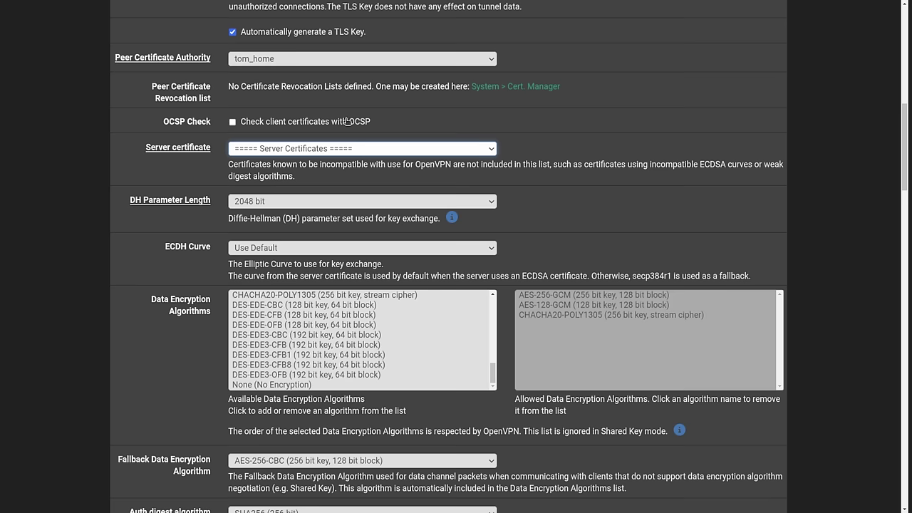
scroll(346, 121, up, 1)
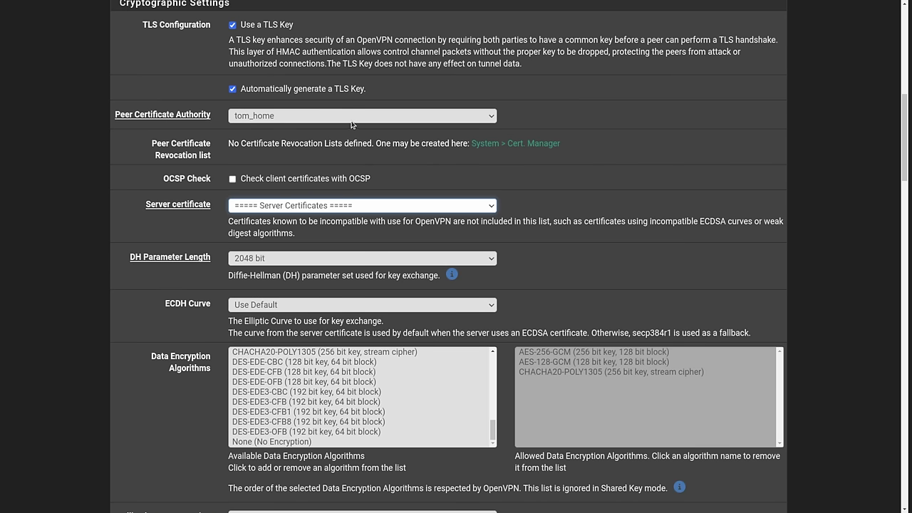
click(352, 118)
click(352, 119)
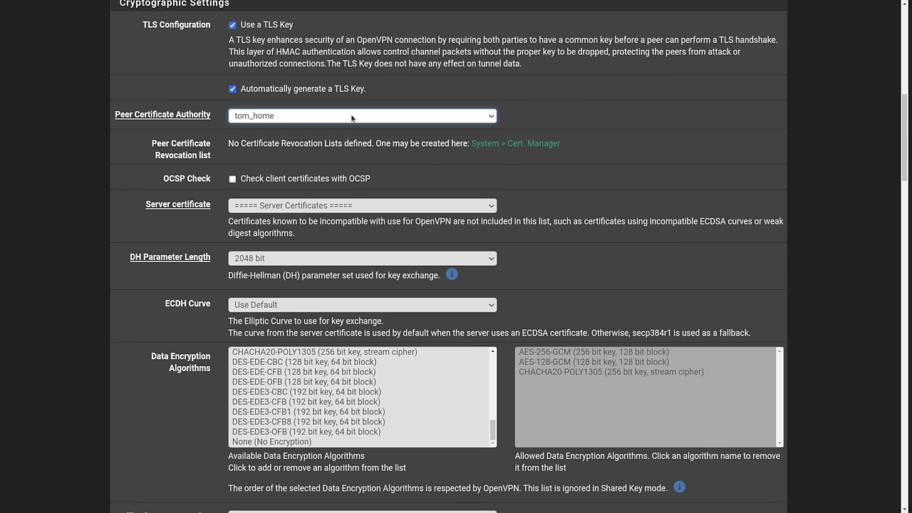
scroll(352, 118, up, 1)
scroll(352, 118, down, 3)
scroll(351, 119, down, 6)
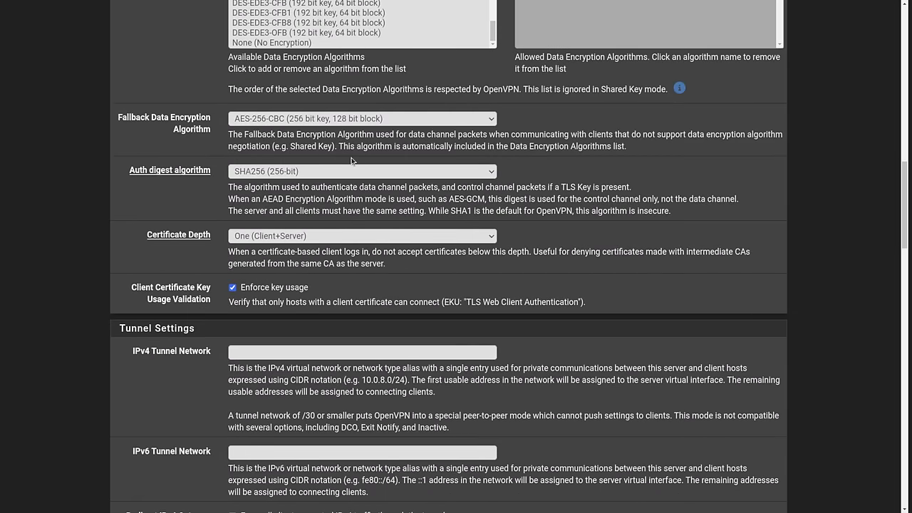
scroll(354, 162, down, 3)
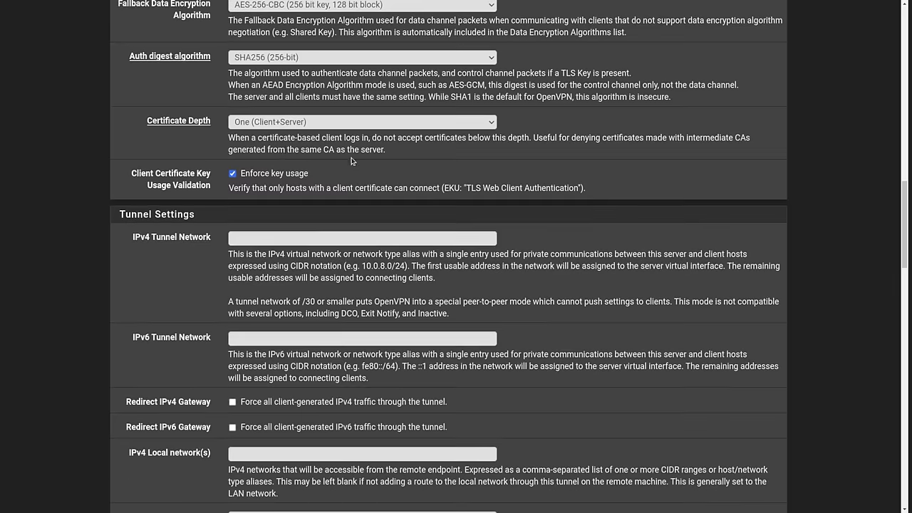
click(327, 123)
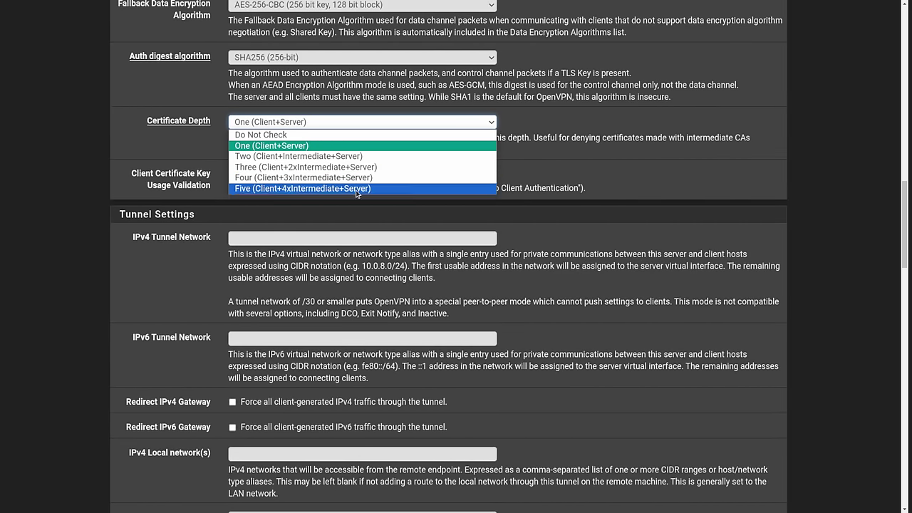
click(538, 150)
scroll(498, 201, down, 1)
scroll(498, 201, down, 10)
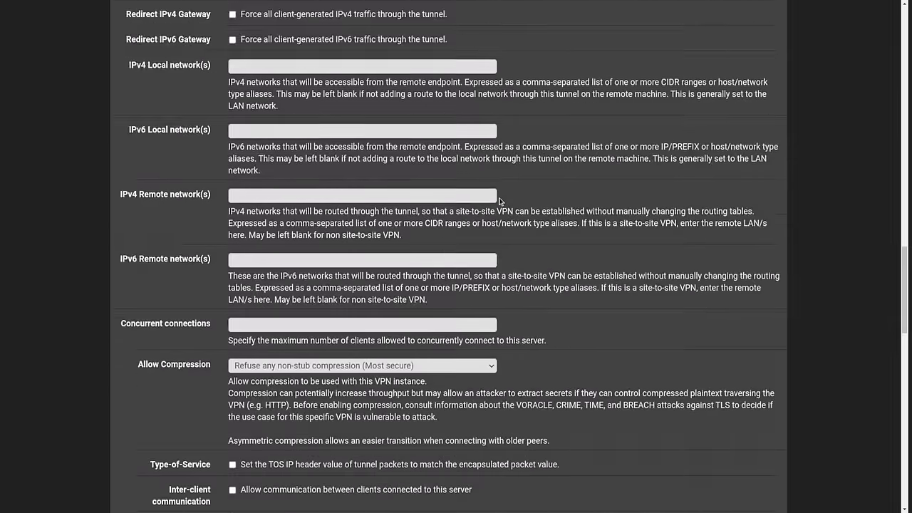
scroll(498, 197, down, 6)
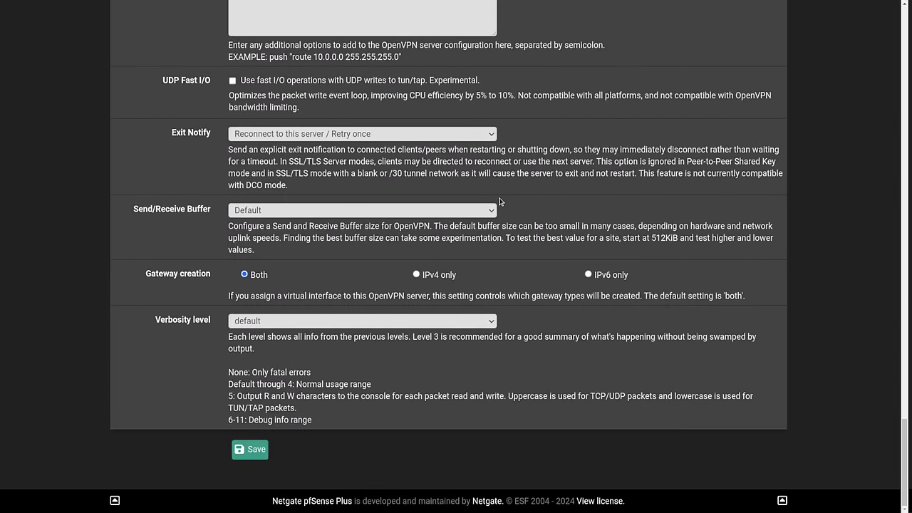
scroll(499, 201, up, 2)
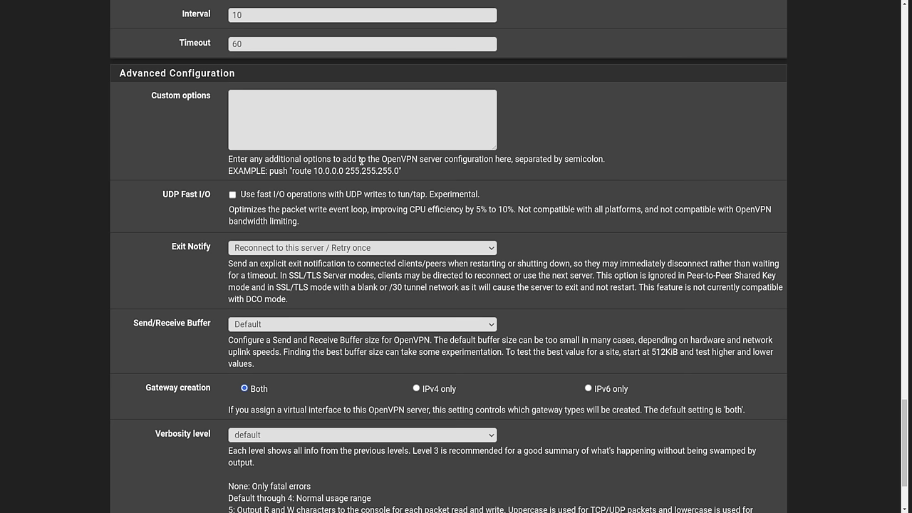
click(344, 129)
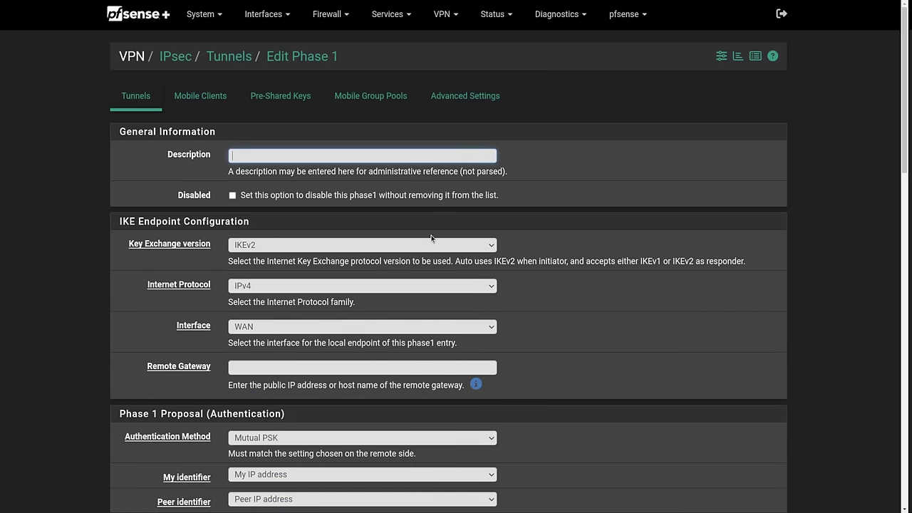
scroll(431, 238, down, 15)
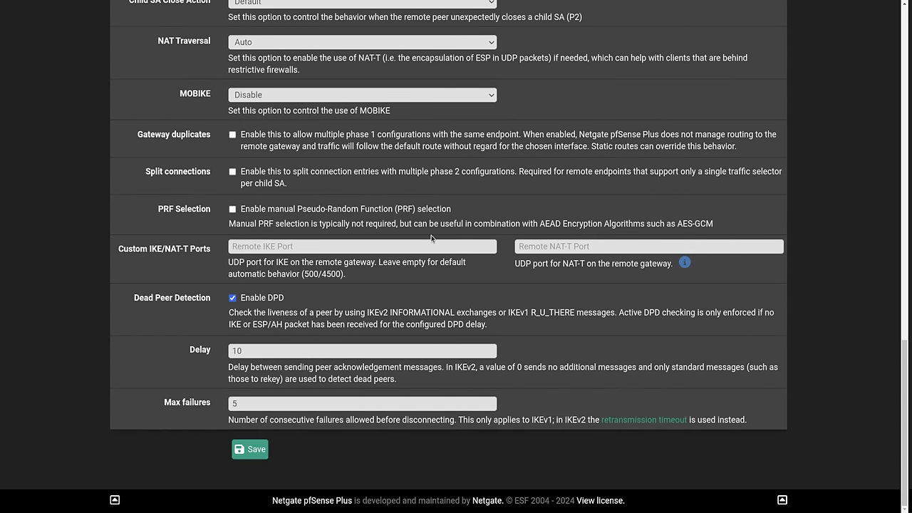
scroll(431, 238, up, 15)
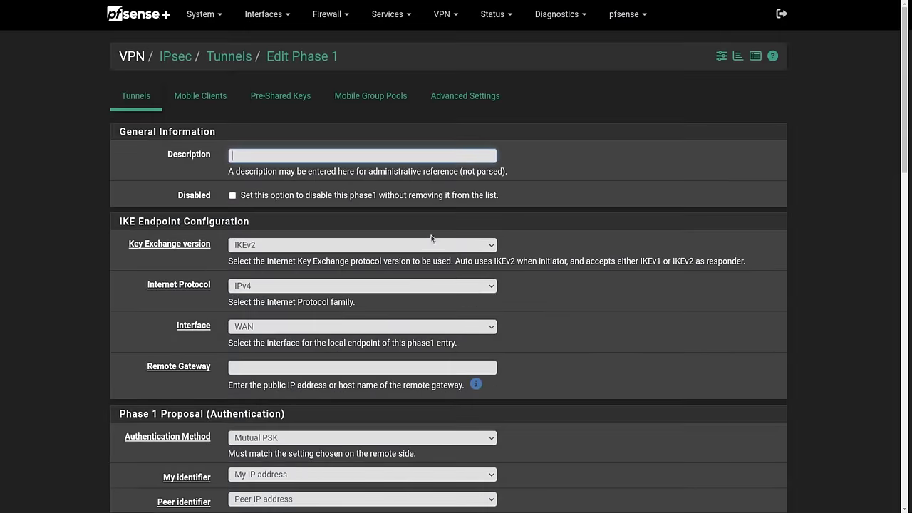
click(449, 98)
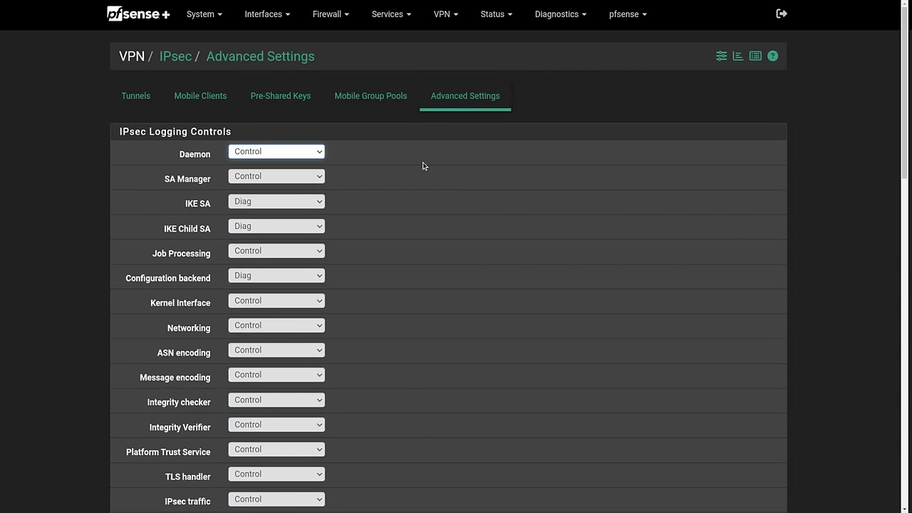
scroll(411, 171, down, 7)
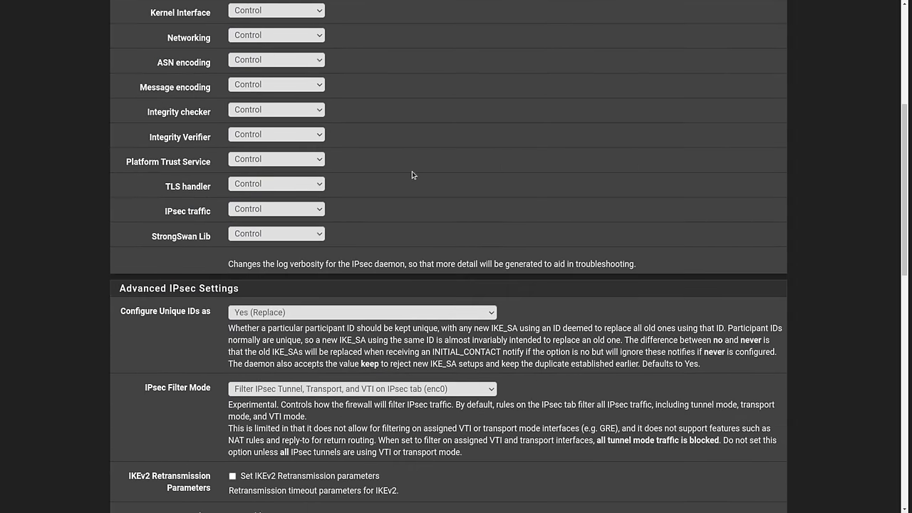
scroll(411, 171, down, 7)
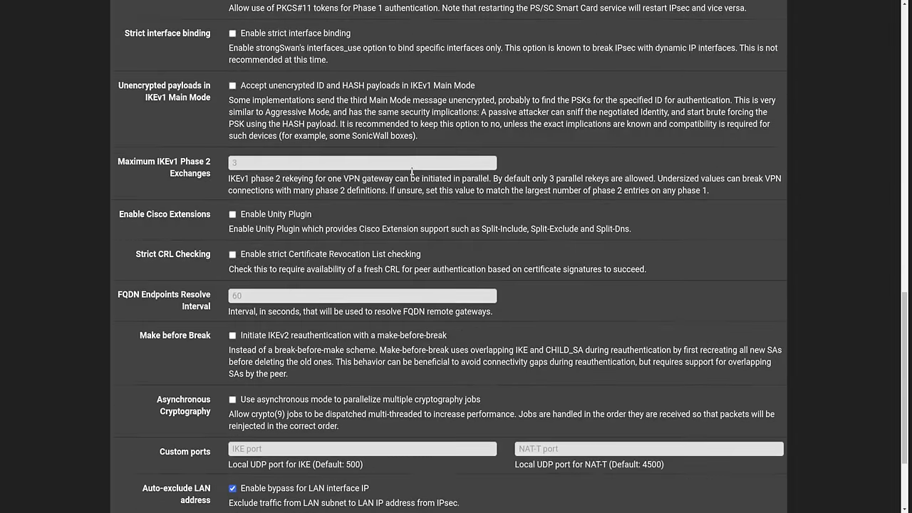
scroll(412, 171, up, 5)
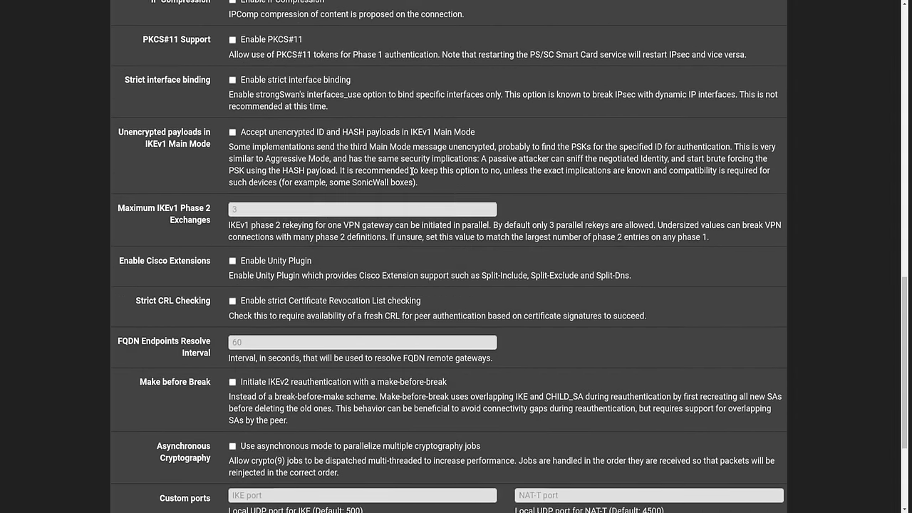
scroll(412, 171, up, 7)
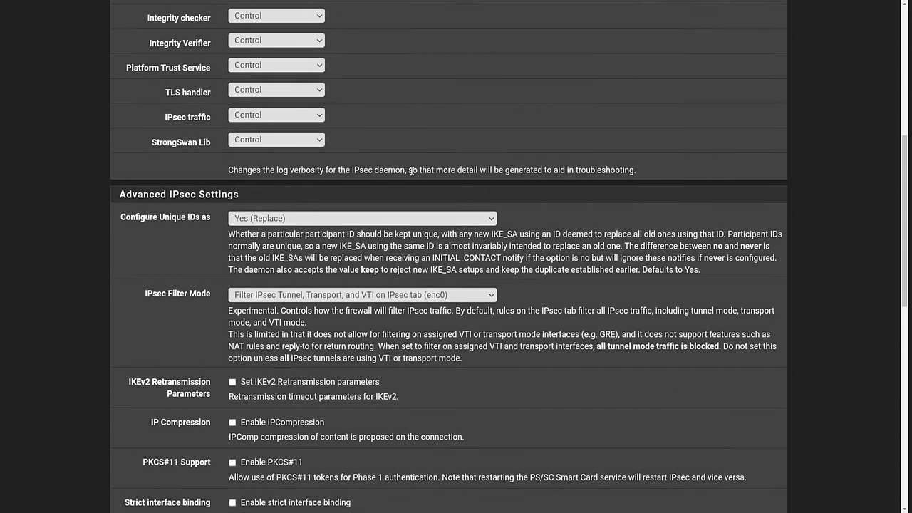
scroll(412, 171, up, 3)
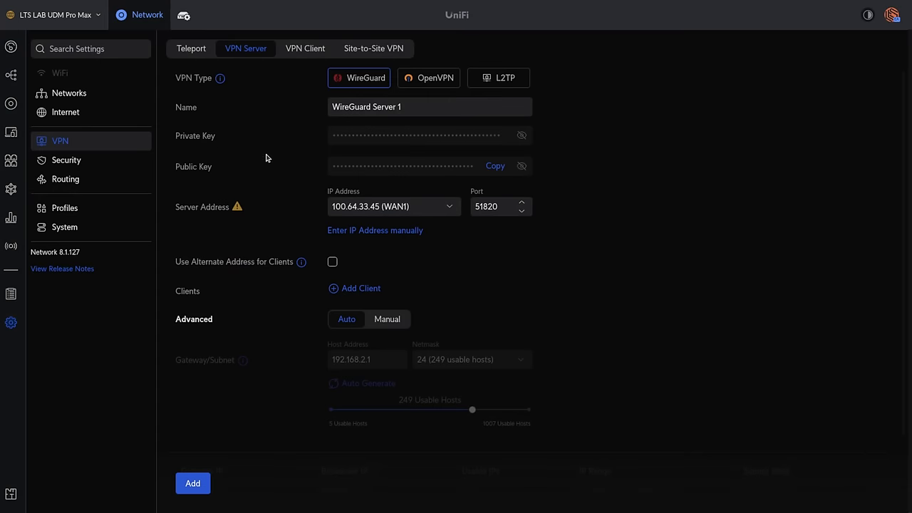
Switch the WireGuard gateway/subnet to Manual and preview the Add Client dialog without adding a client
scroll(489, 248, down, 2)
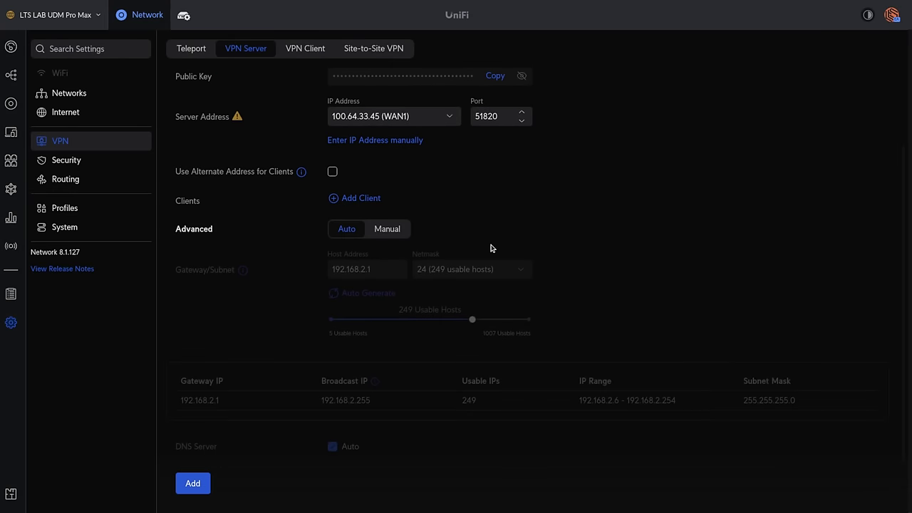
click(411, 228)
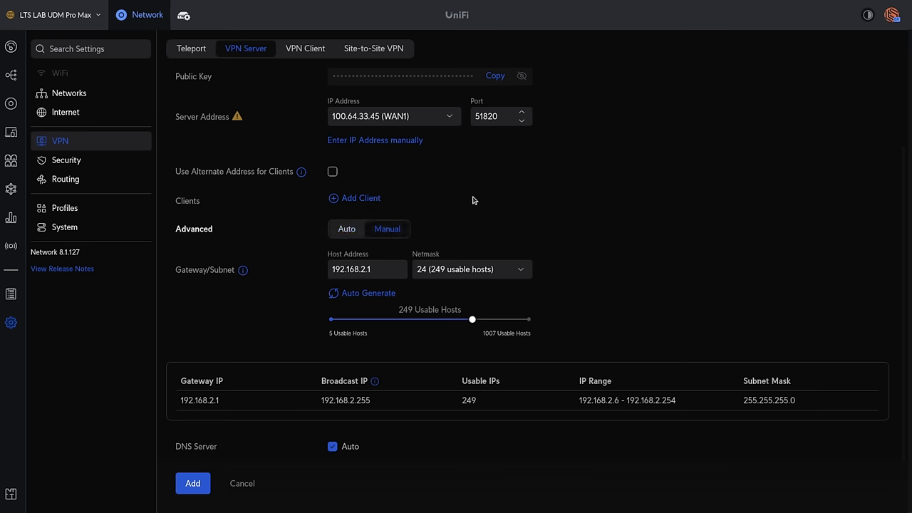
click(370, 200)
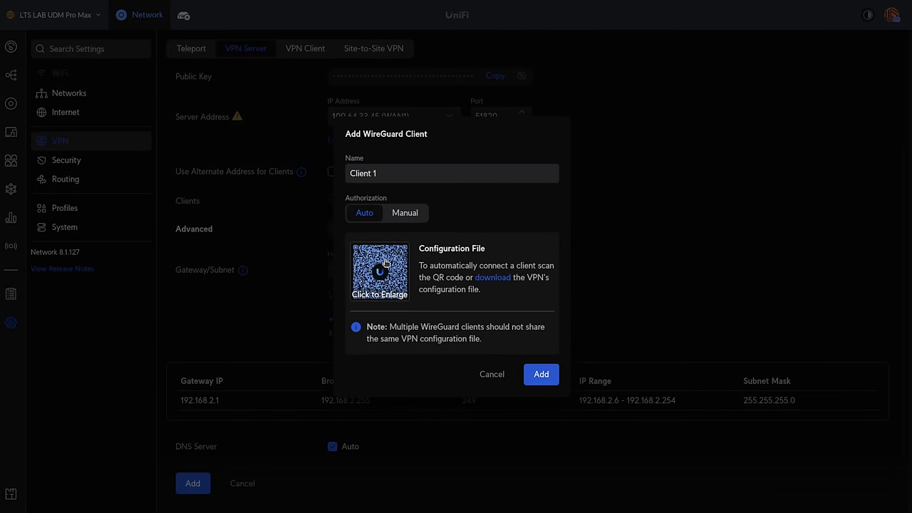
click(656, 192)
scroll(582, 225, up, 2)
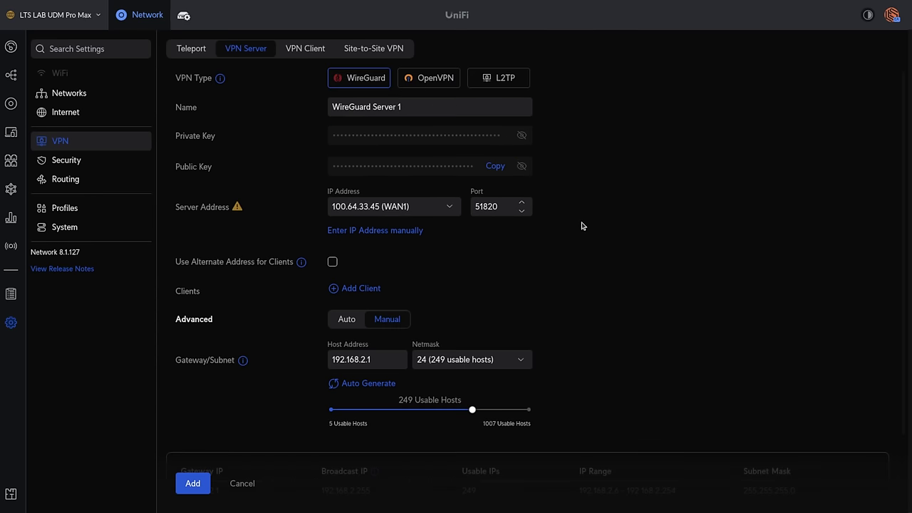
Switch the VPN server type to OpenVPN
click(427, 79)
scroll(515, 193, down, 2)
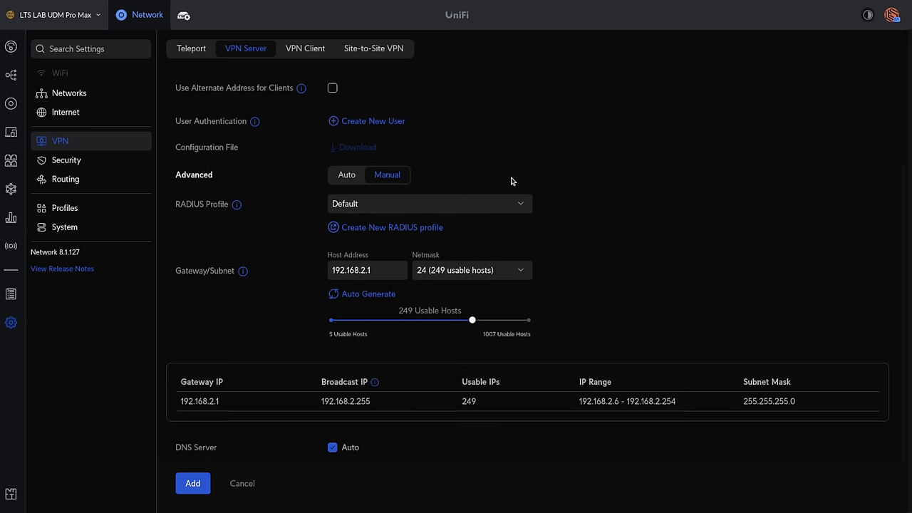
scroll(510, 181, up, 3)
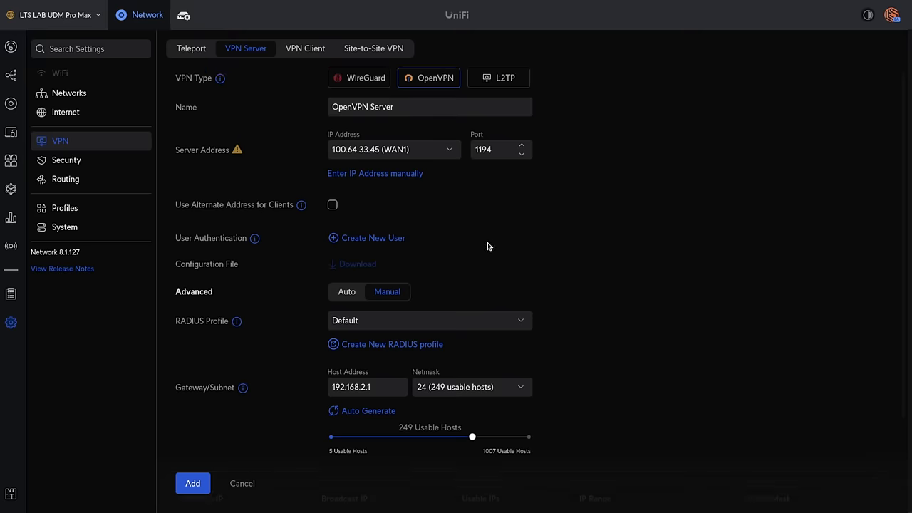
Leave the server form unsaved and start a site-to-site IPsec VPN with Advanced set to Manual
click(370, 48)
click(543, 287)
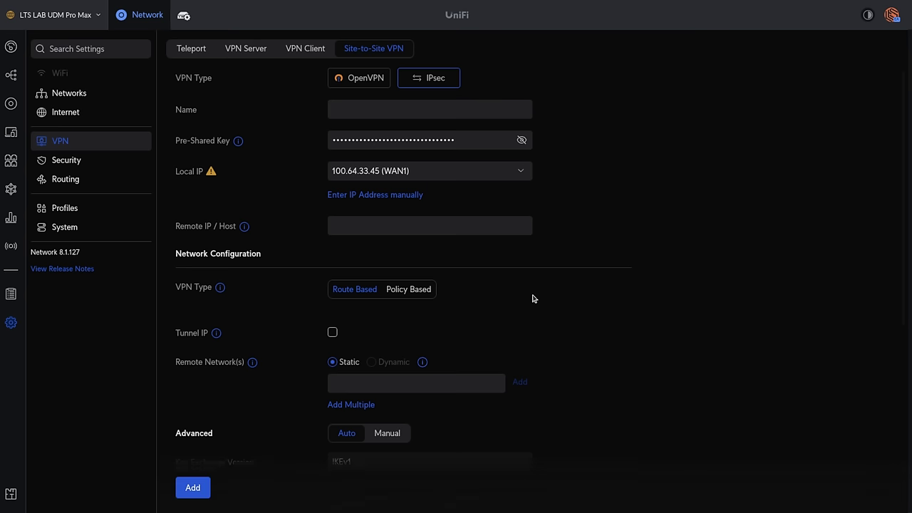
click(370, 83)
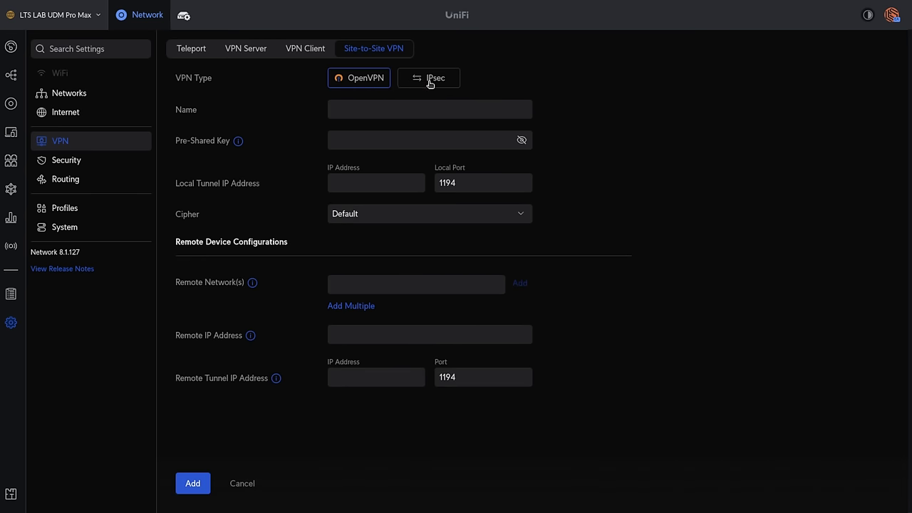
click(429, 80)
scroll(464, 227, down, 5)
click(386, 119)
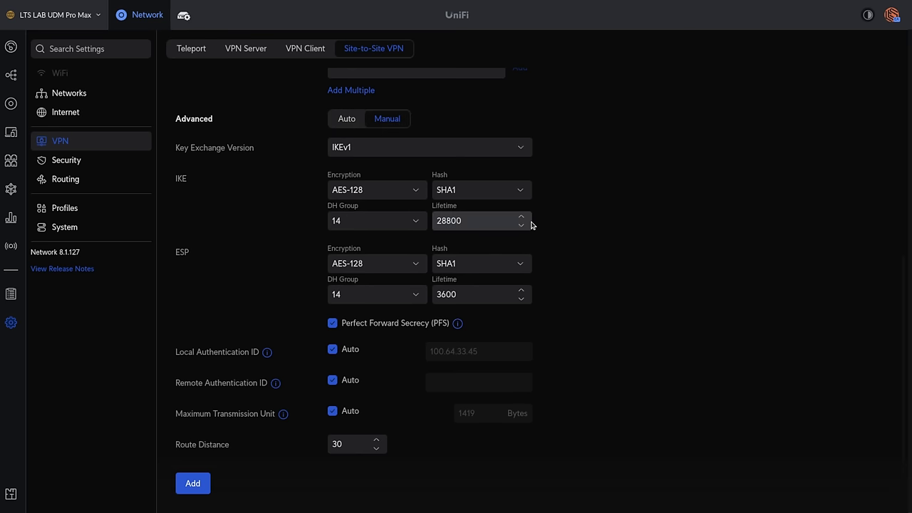
scroll(531, 225, up, 5)
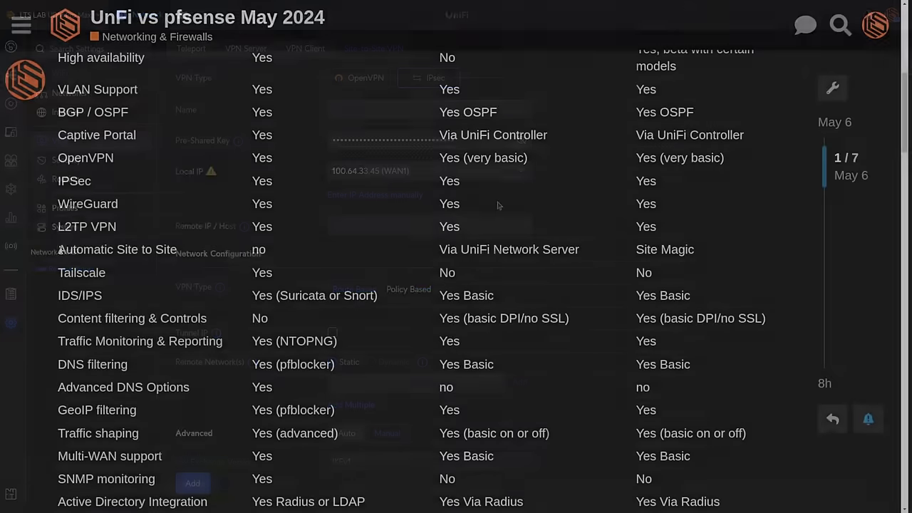
Highlight the Automatic Site to Site row, UniFi's Site Magic entry and pfSense's Tailscale Yes
drag(57, 249, 203, 255)
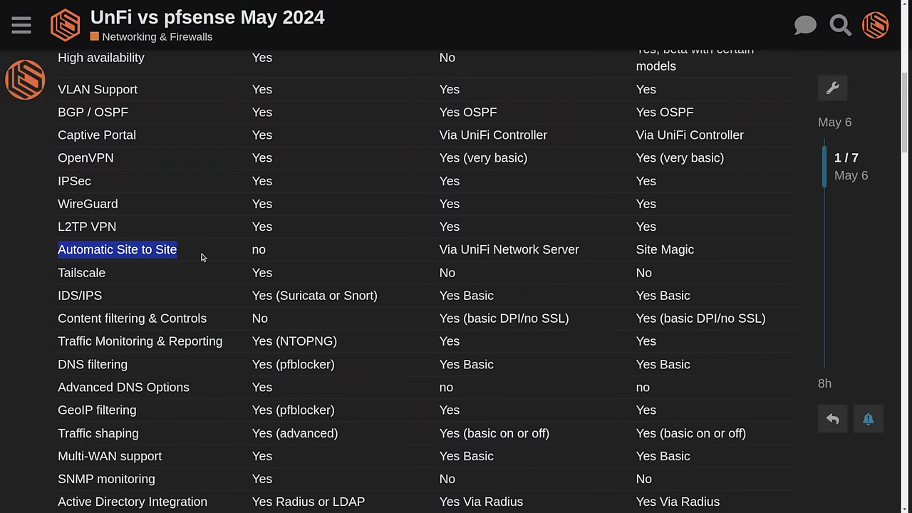
click(254, 253)
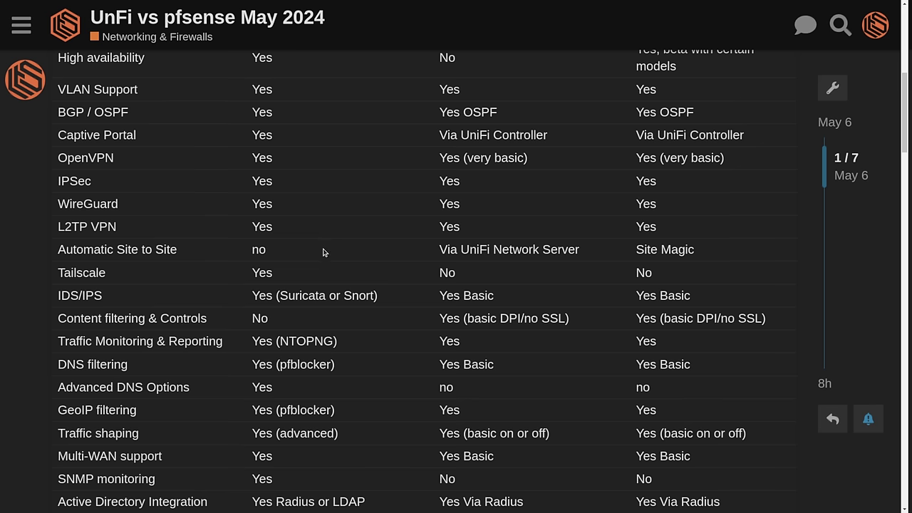
drag(440, 245, 696, 256)
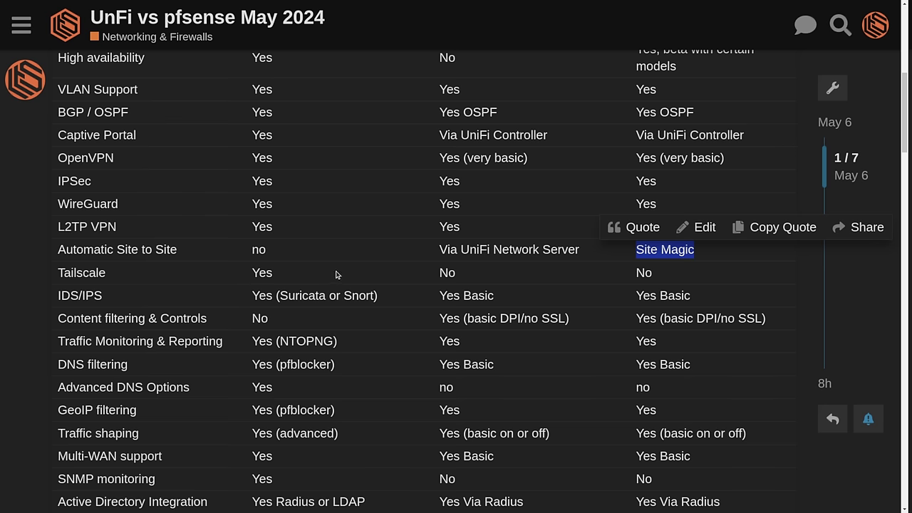
click(617, 264)
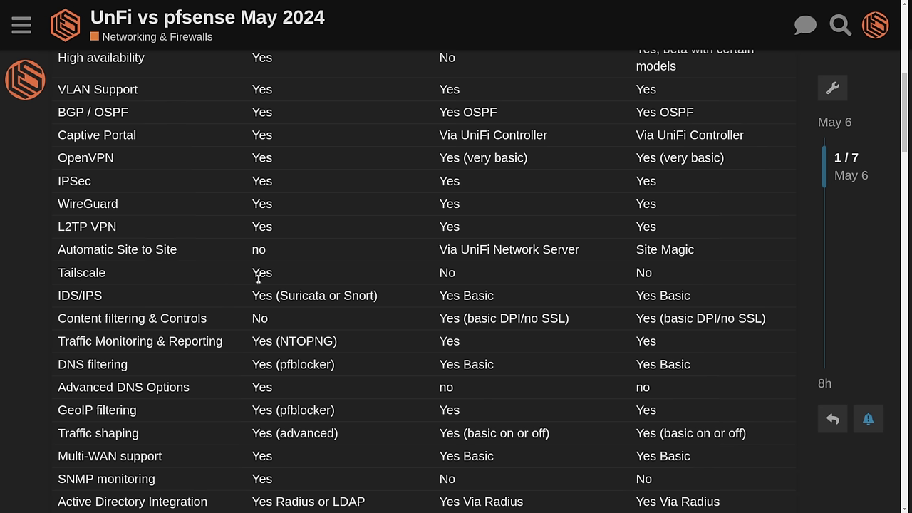
drag(253, 275, 301, 278)
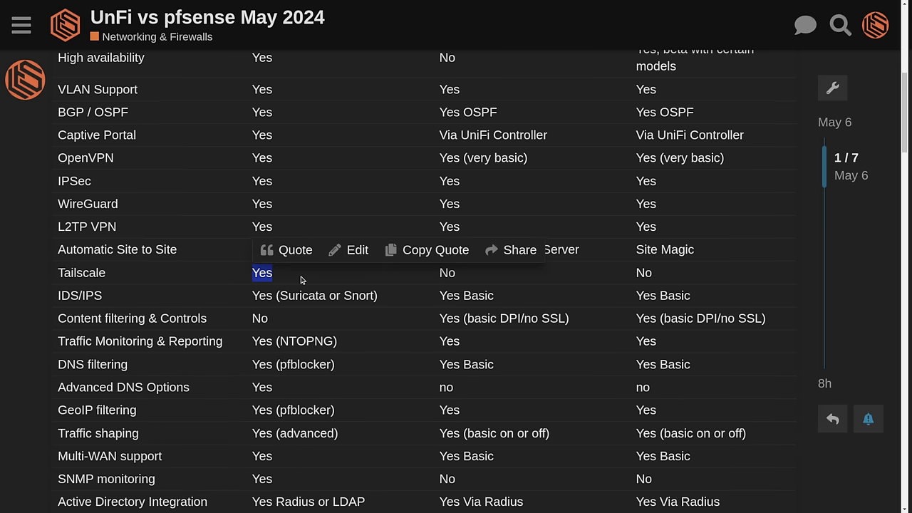
click(301, 280)
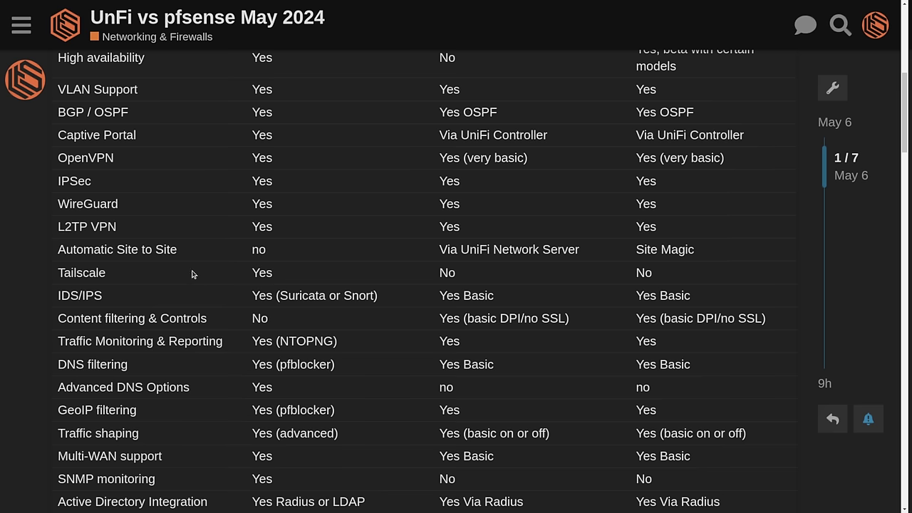
scroll(234, 293, down, 1)
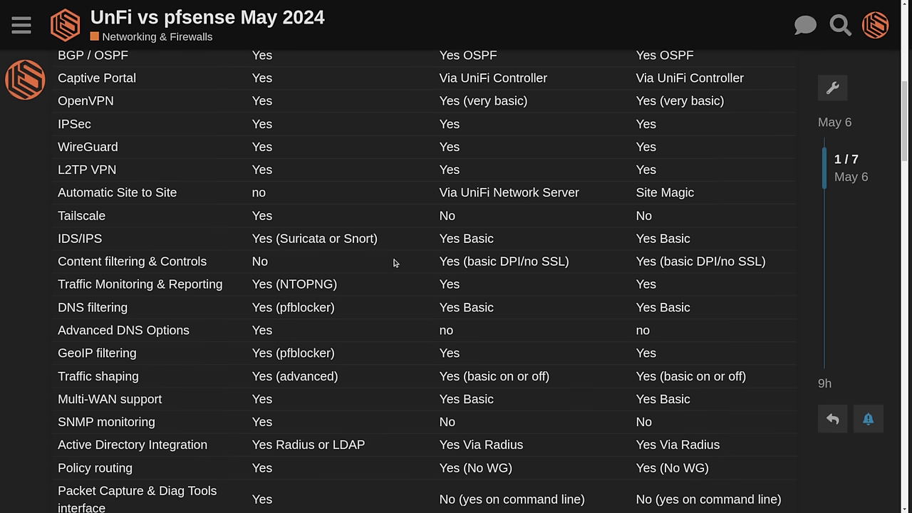
scroll(377, 234, down, 1)
drag(56, 181, 135, 185)
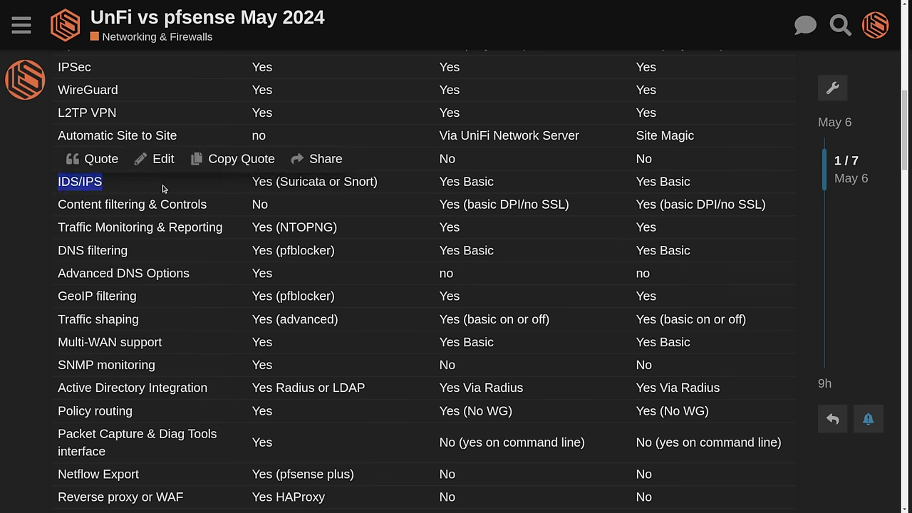
click(163, 187)
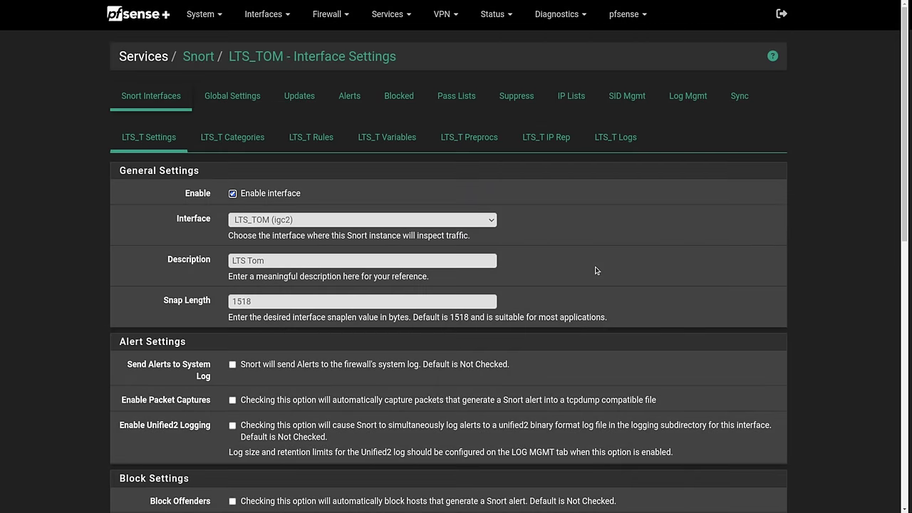
Step through LTS_TOM's Snort Categories, Rules, Variables and Preprocessor pages
scroll(596, 271, down, 8)
scroll(595, 272, up, 1)
scroll(595, 272, up, 10)
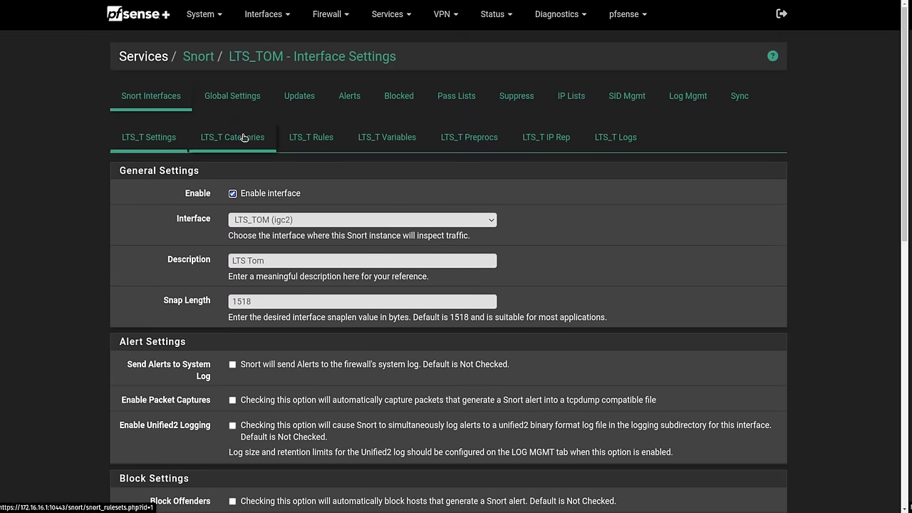
click(244, 137)
scroll(388, 233, down, 6)
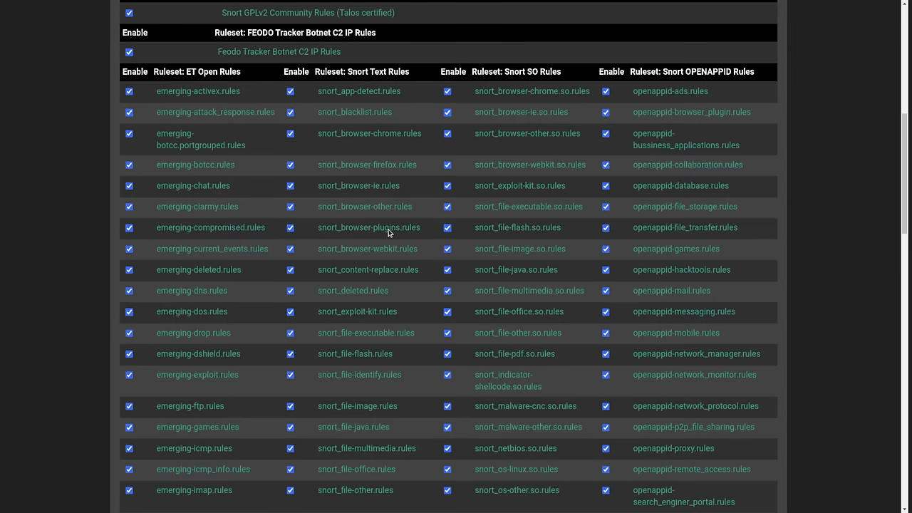
scroll(388, 233, up, 6)
click(320, 140)
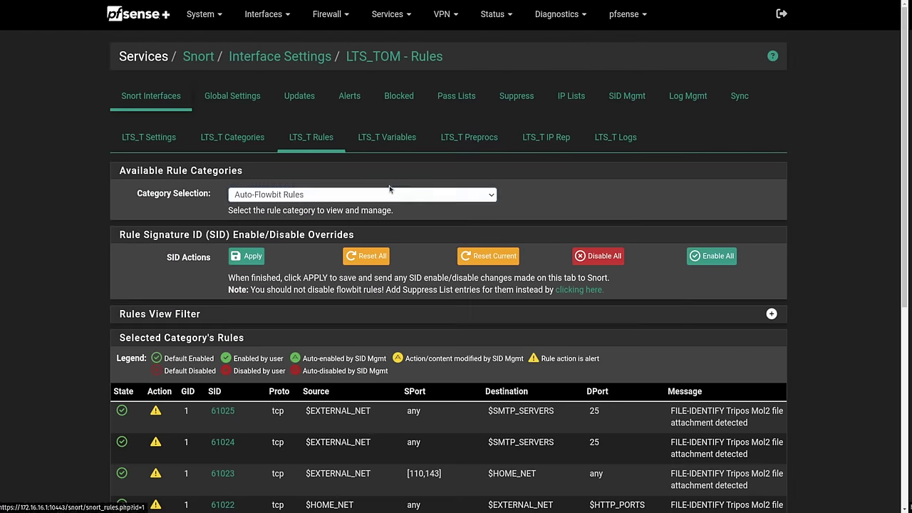
click(398, 139)
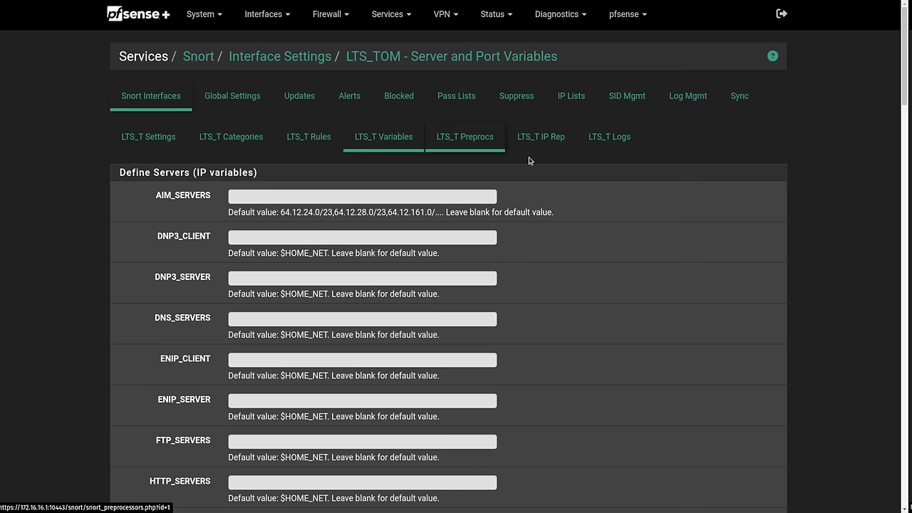
click(466, 137)
scroll(592, 181, down, 15)
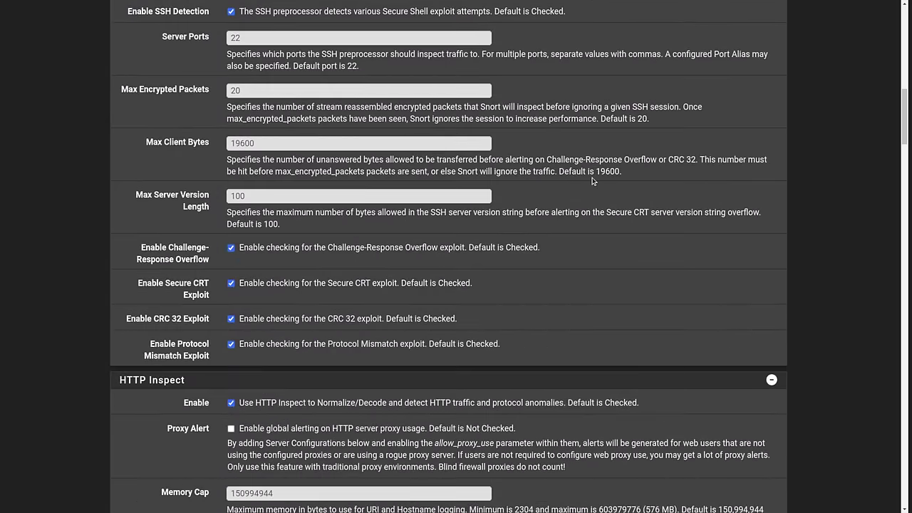
scroll(592, 181, down, 6)
scroll(591, 181, down, 5)
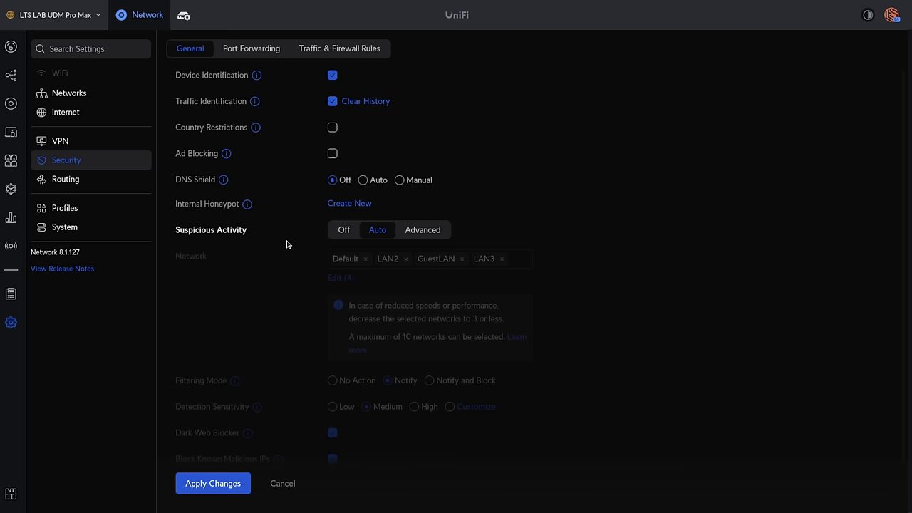
Switch Suspicious Activity to Advanced with Customize detection sensitivity, then cancel the category list
click(421, 234)
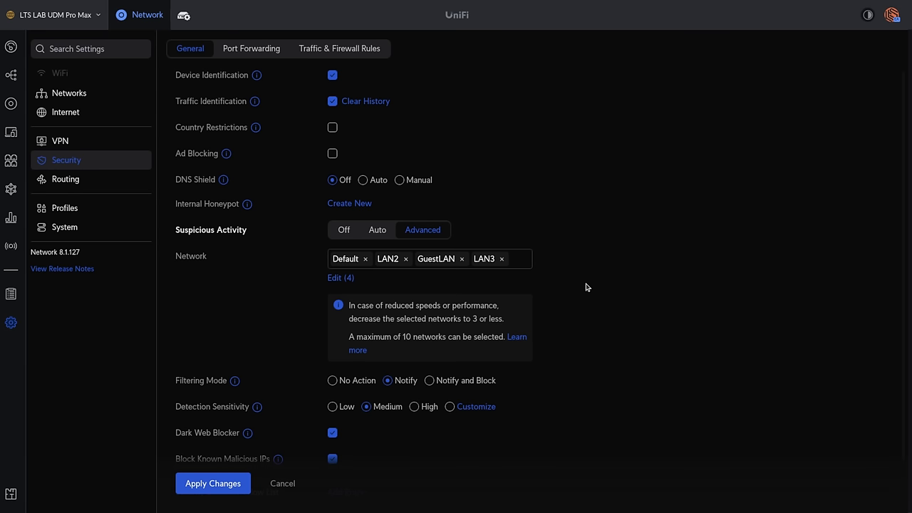
scroll(586, 287, down, 1)
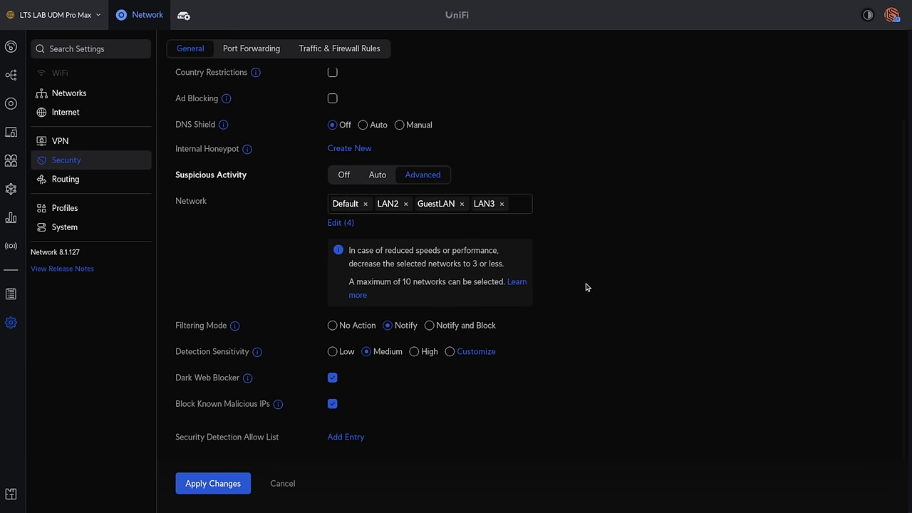
click(475, 354)
scroll(446, 264, down, 3)
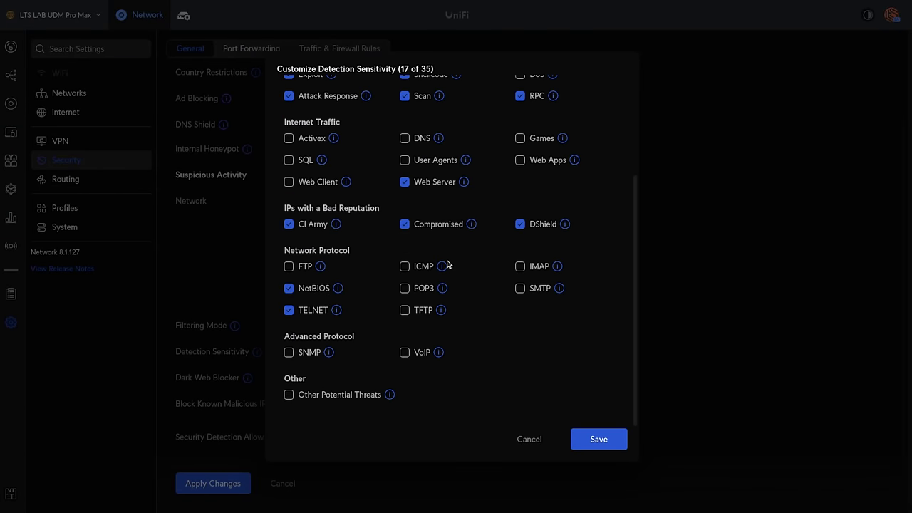
mouse_move(447, 264)
scroll(447, 265, up, 2)
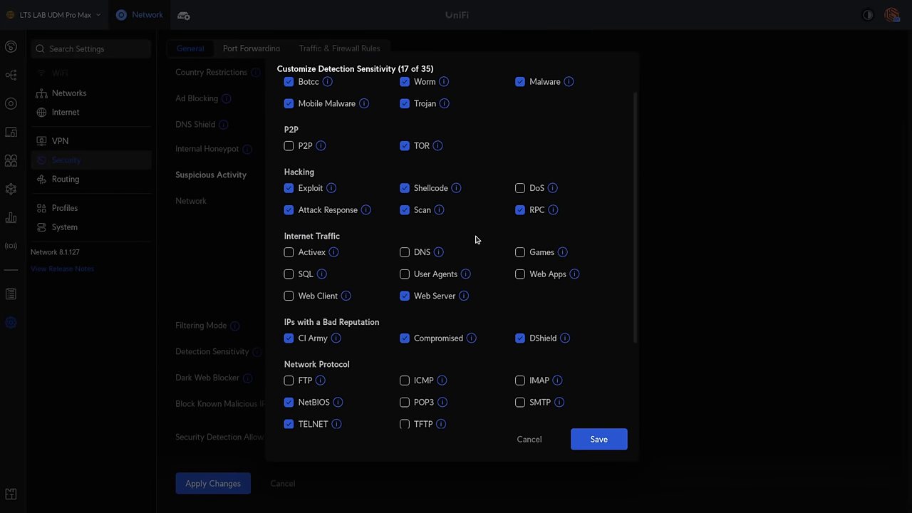
scroll(476, 239, up, 1)
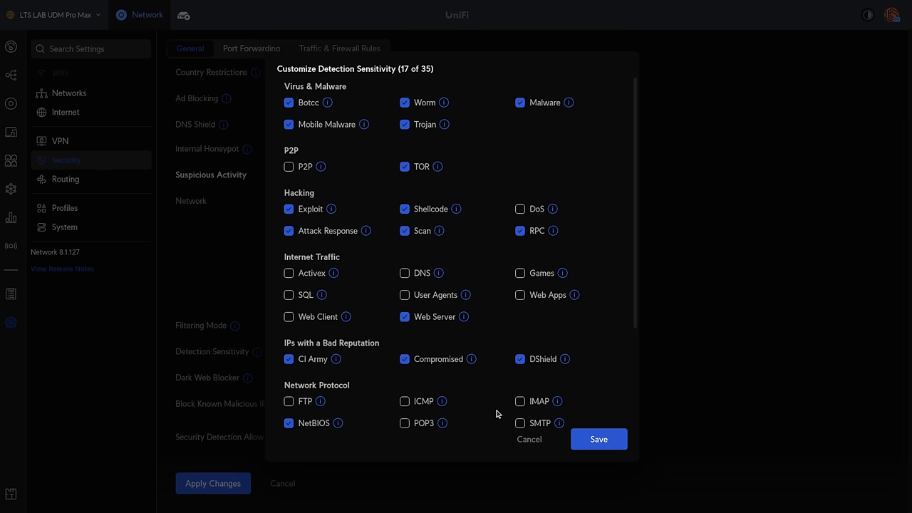
click(529, 440)
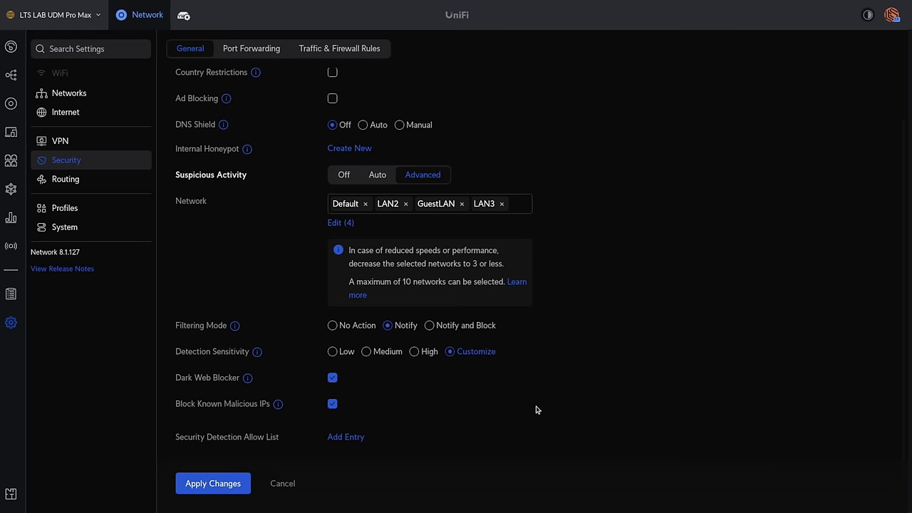
Highlight pfSense's content filtering No, UniFi's basic DPI/no SSL caveat and the traffic monitoring Yes entries
scroll(537, 410, up, 1)
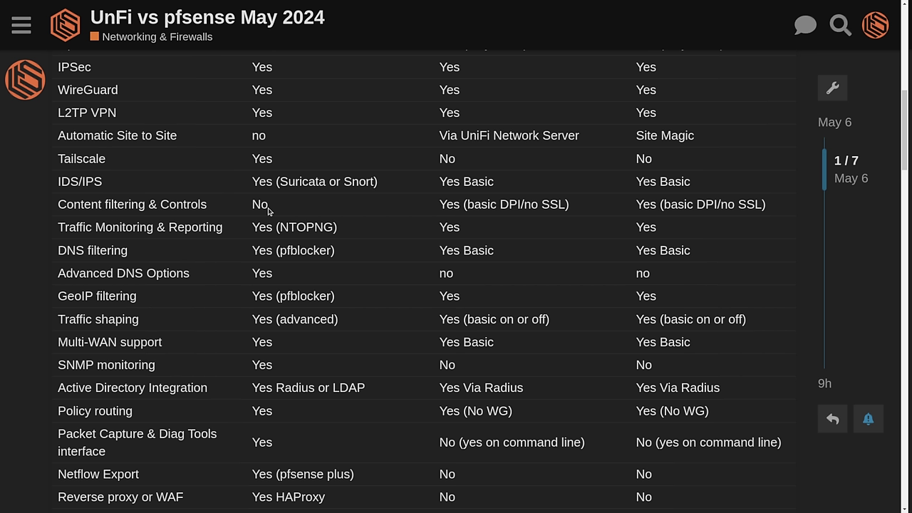
drag(245, 207, 280, 207)
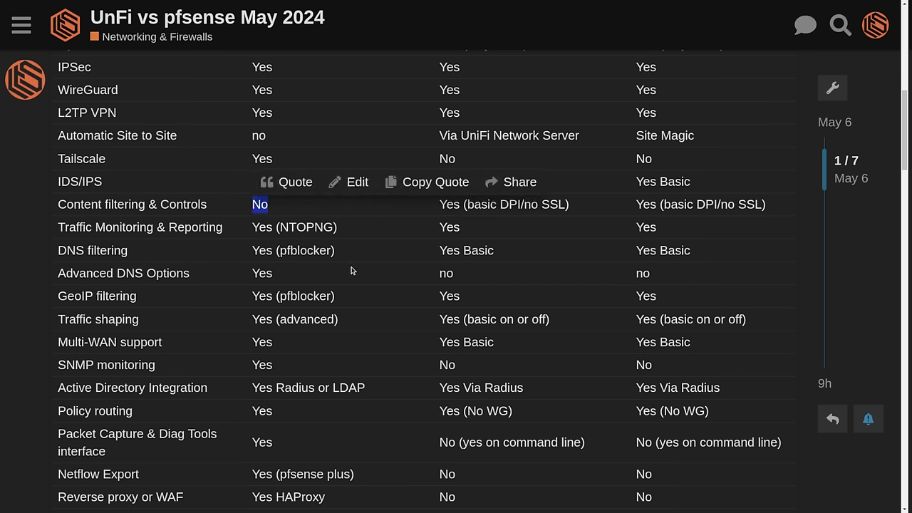
click(454, 217)
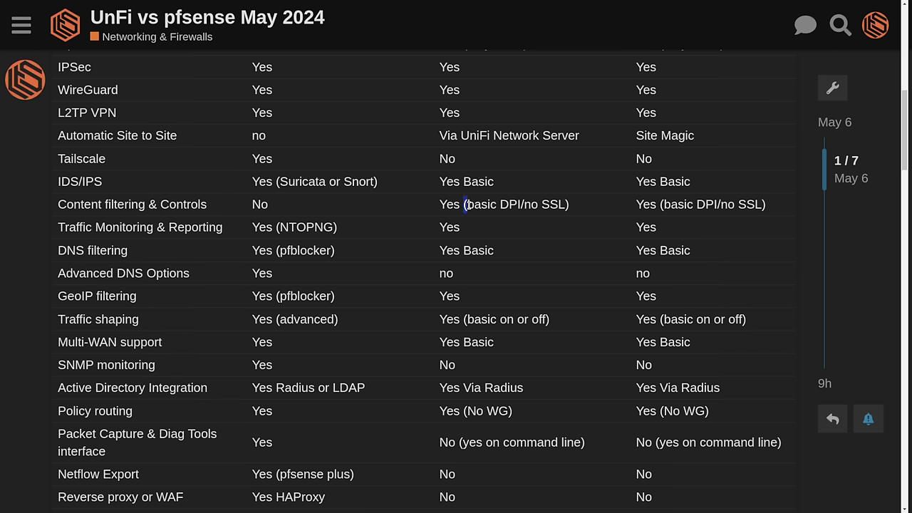
drag(463, 204, 579, 205)
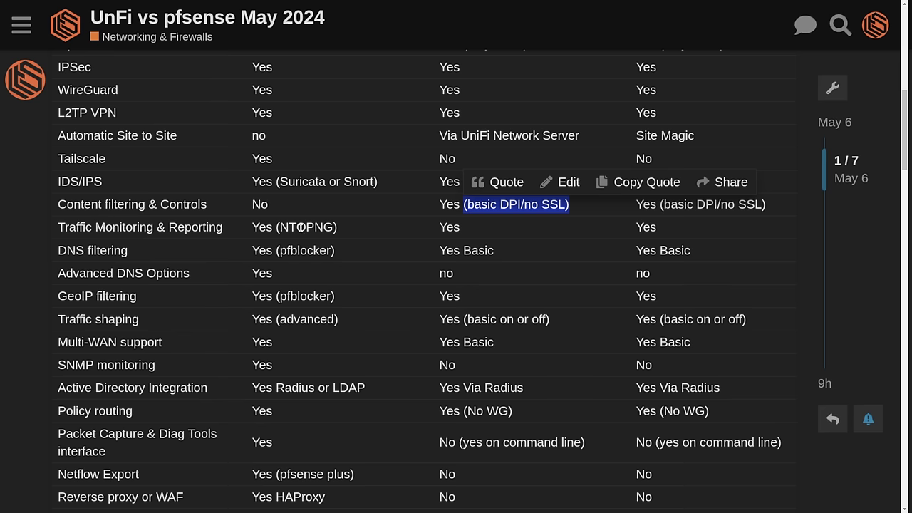
click(319, 227)
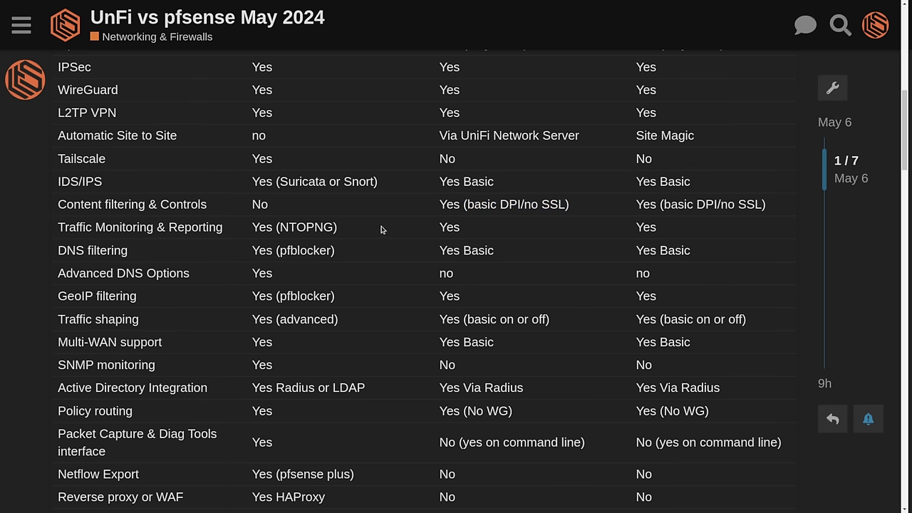
drag(438, 227, 659, 228)
Set the block rule's source to the pop-os device
click(650, 207)
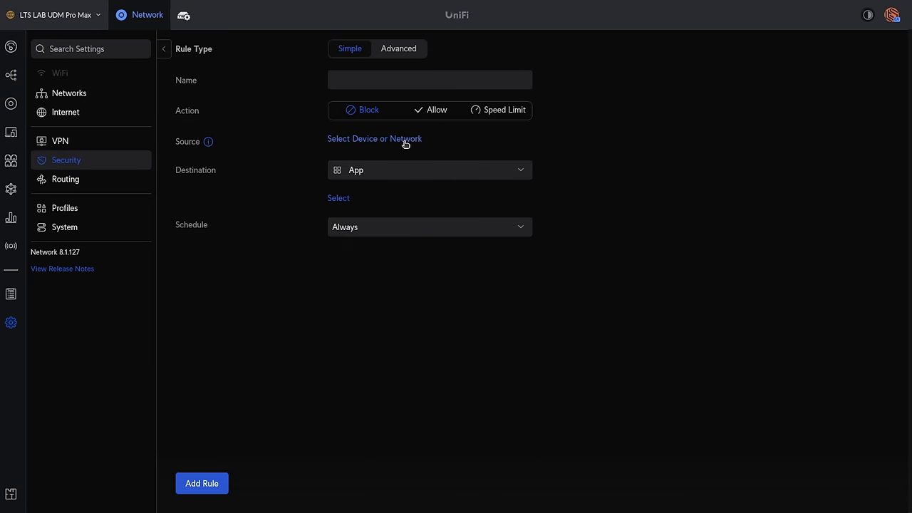
click(405, 140)
scroll(420, 247, down, 4)
click(336, 192)
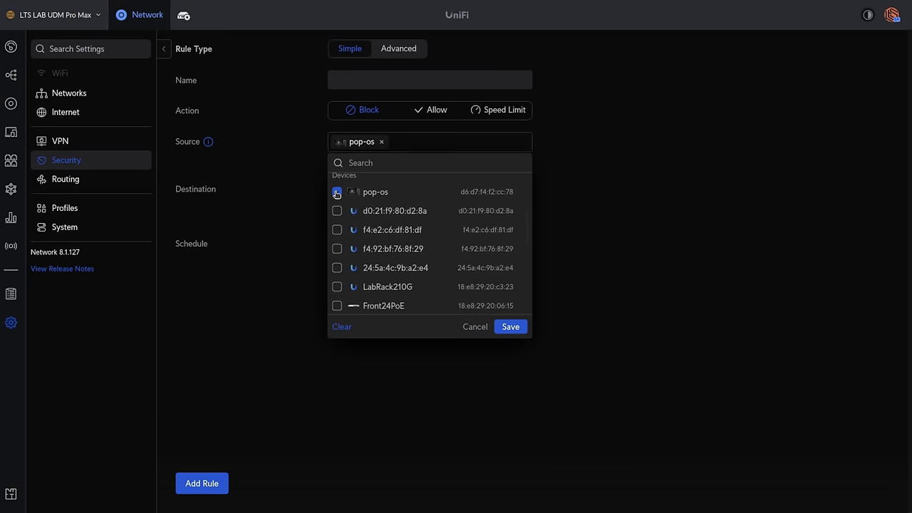
click(509, 326)
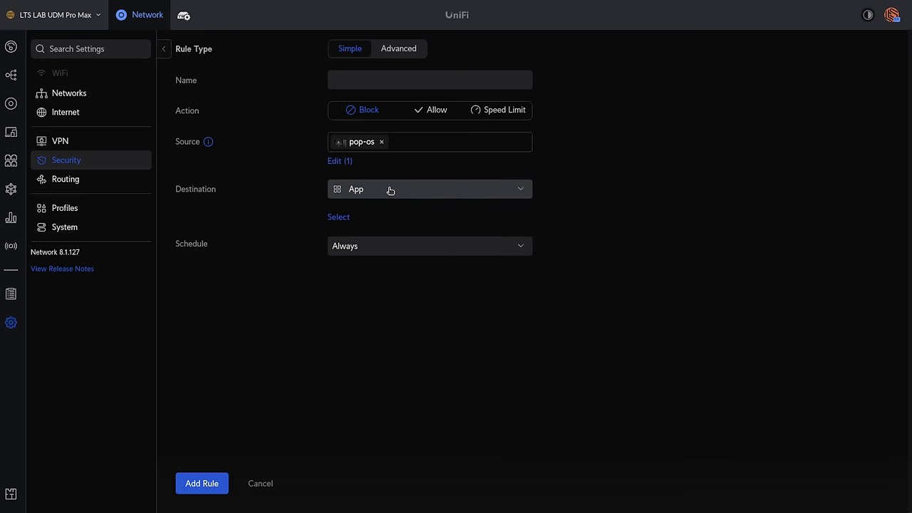
Add Youtube and Youtube Kids as blocked destination apps
click(343, 217)
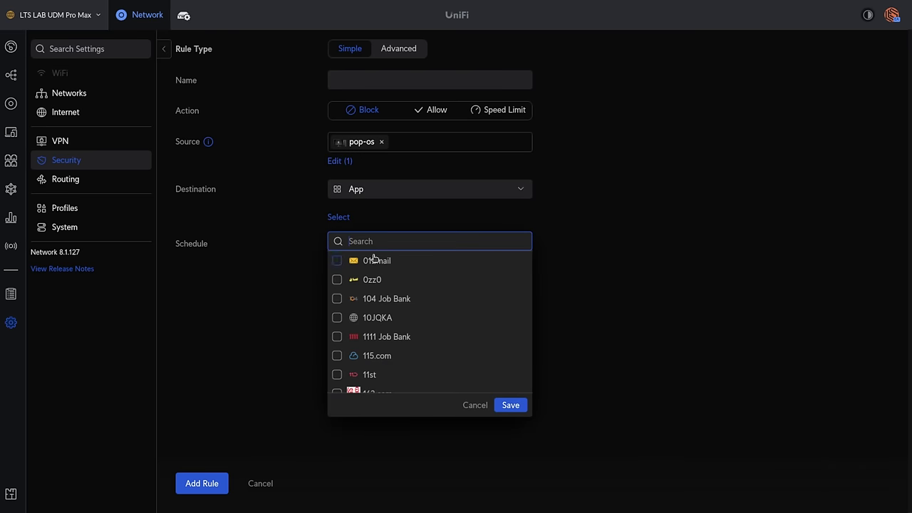
text(youtu)
click(336, 260)
click(336, 279)
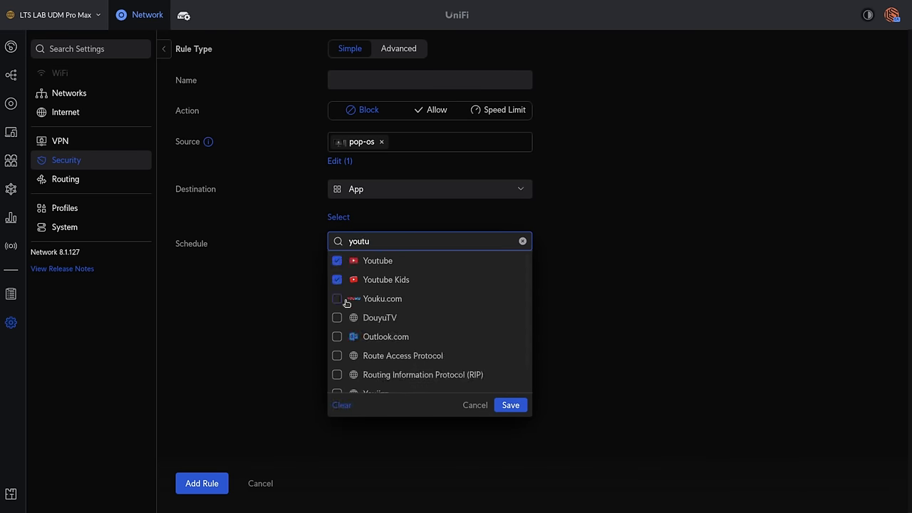
click(510, 404)
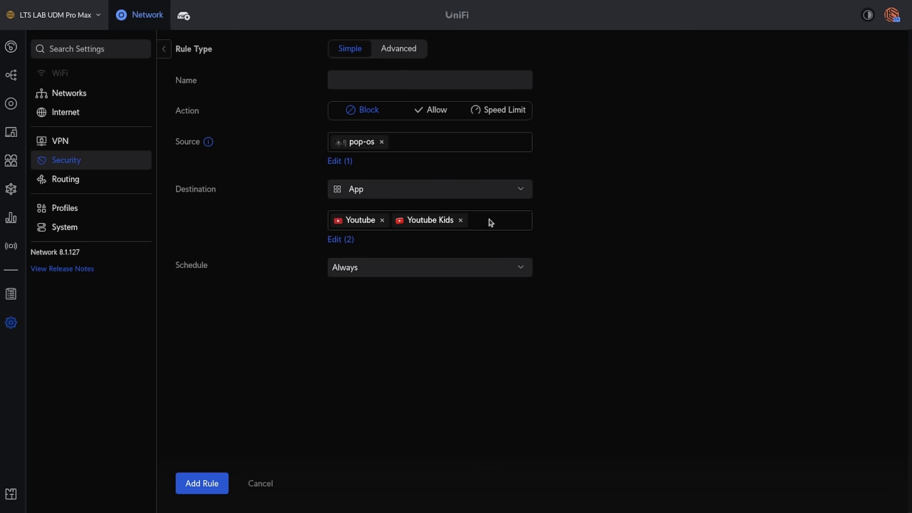
Add Outlook.com as a blocked app and keep the schedule on Always
click(342, 239)
click(396, 262)
text(out)
key(Return)
click(510, 425)
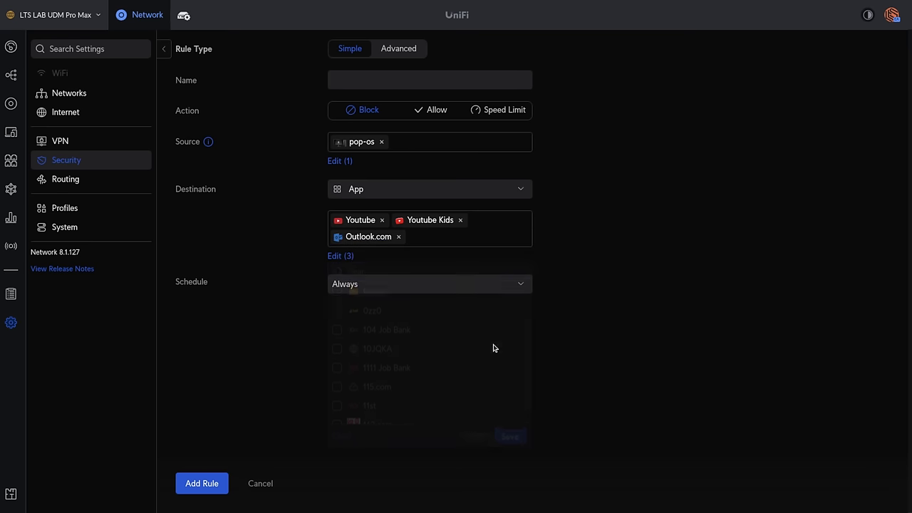
click(398, 286)
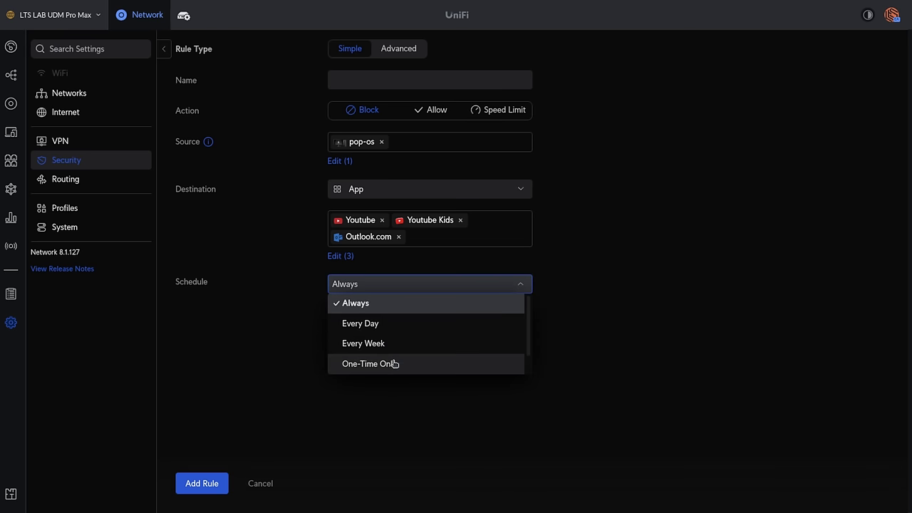
click(396, 273)
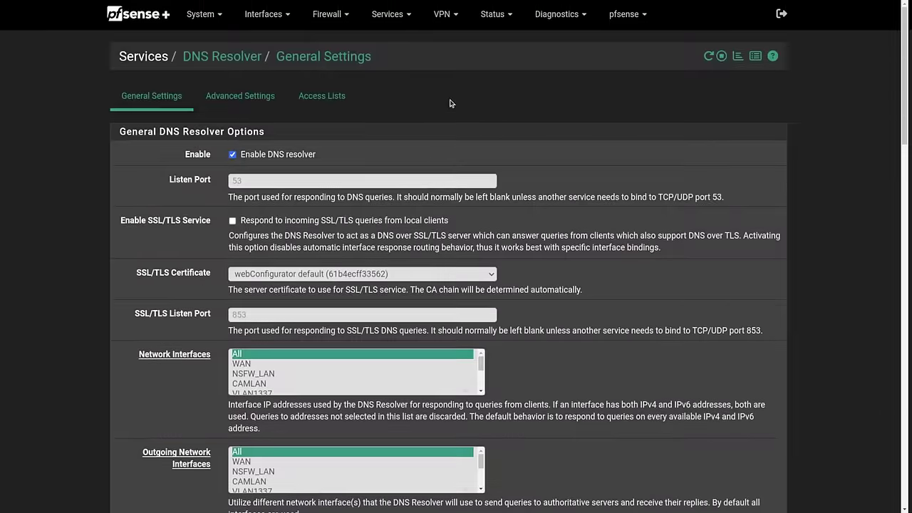
scroll(450, 103, down, 4)
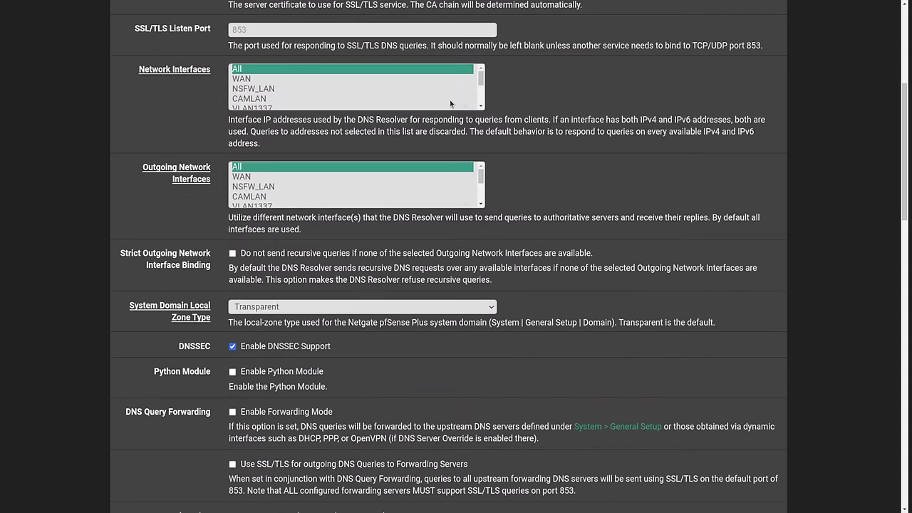
scroll(450, 103, down, 2)
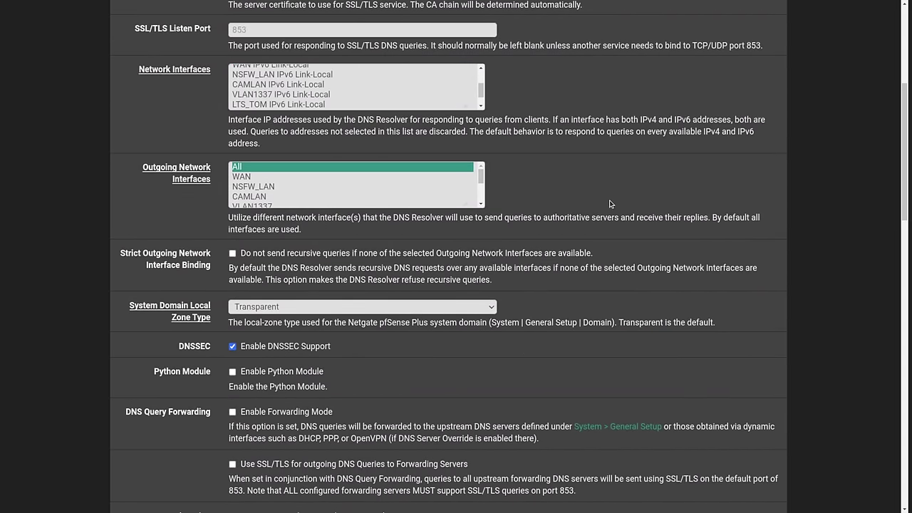
scroll(570, 204, down, 1)
scroll(609, 204, up, 5)
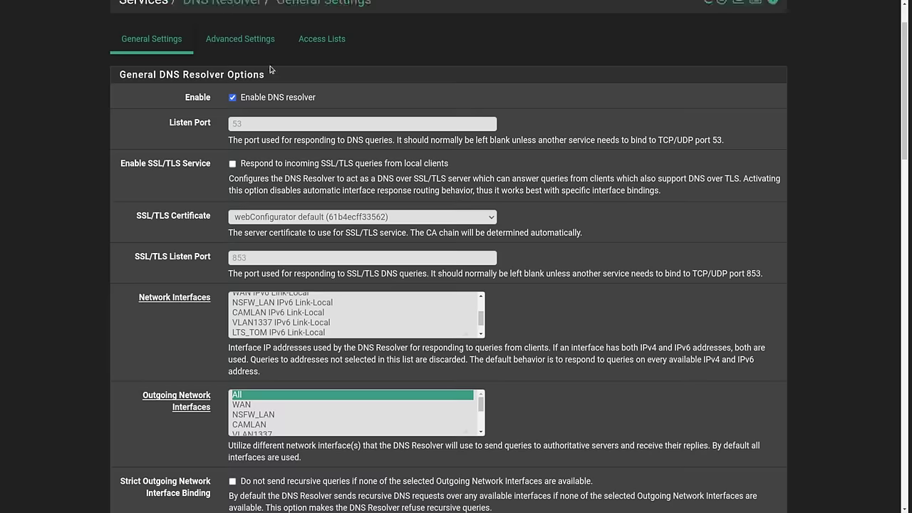
click(242, 96)
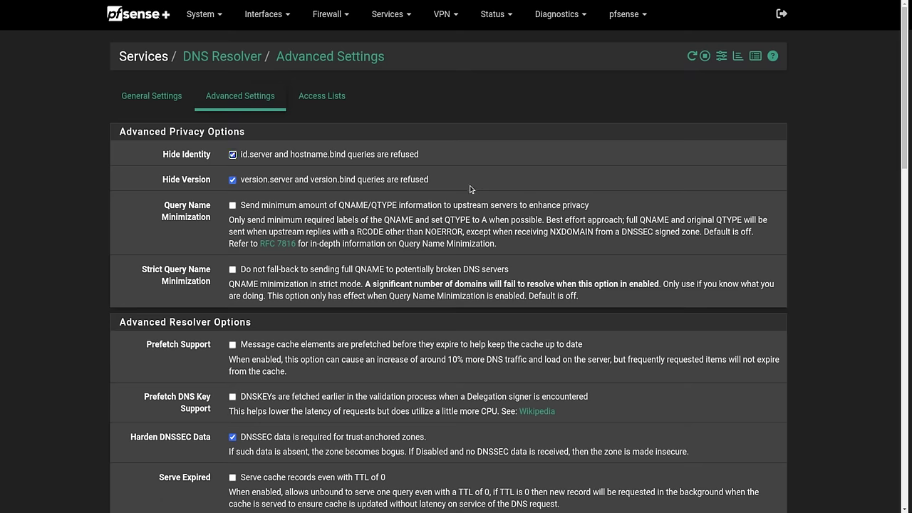
scroll(470, 189, down, 3)
scroll(469, 185, down, 5)
scroll(469, 186, down, 2)
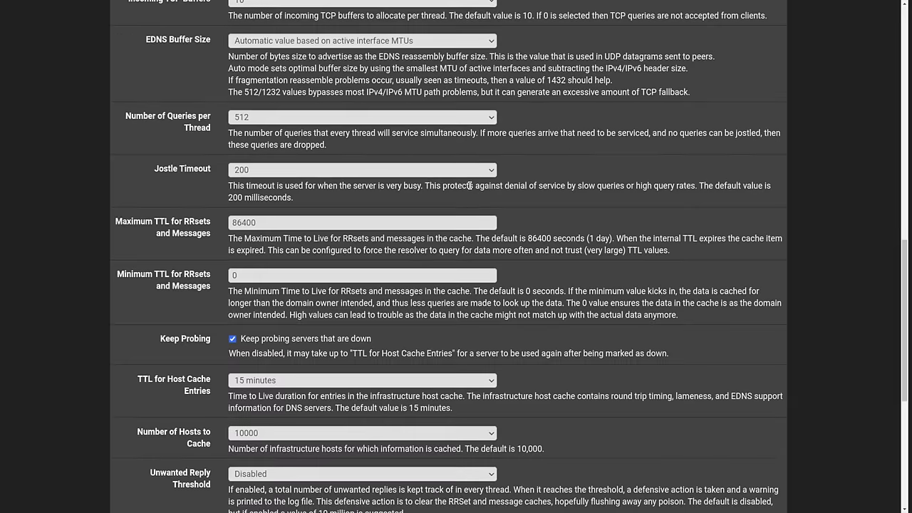
scroll(469, 186, down, 5)
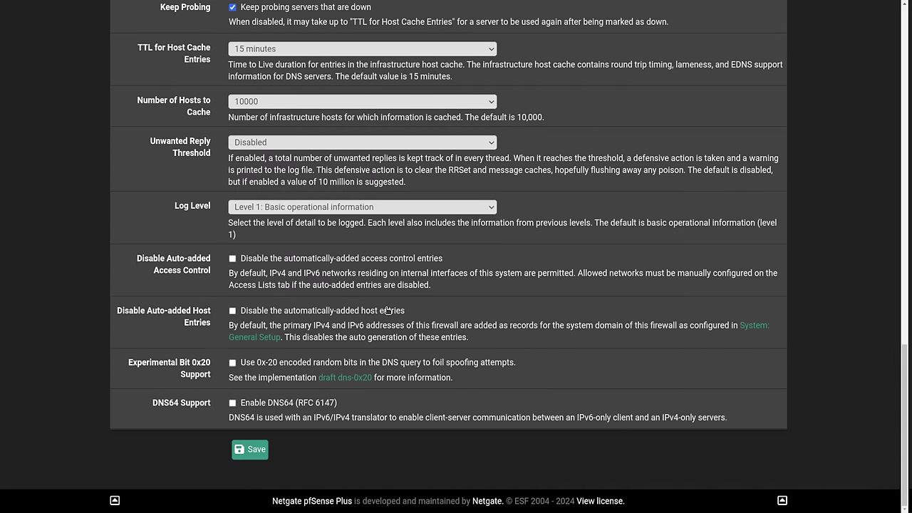
scroll(387, 310, up, 12)
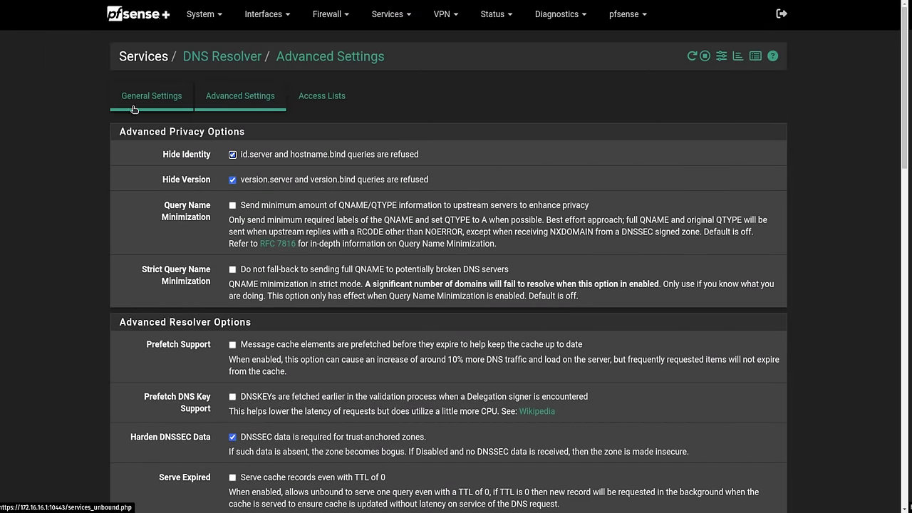
click(131, 108)
scroll(512, 235, down, 15)
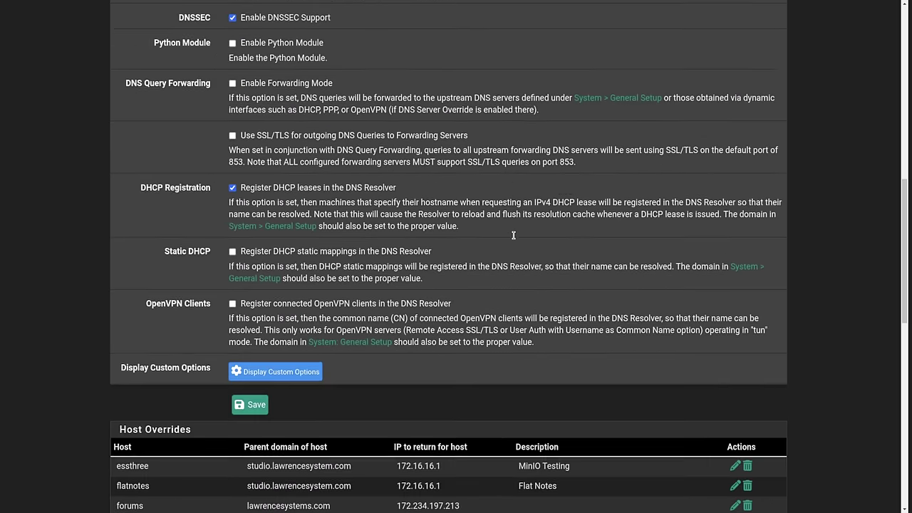
scroll(513, 235, down, 1)
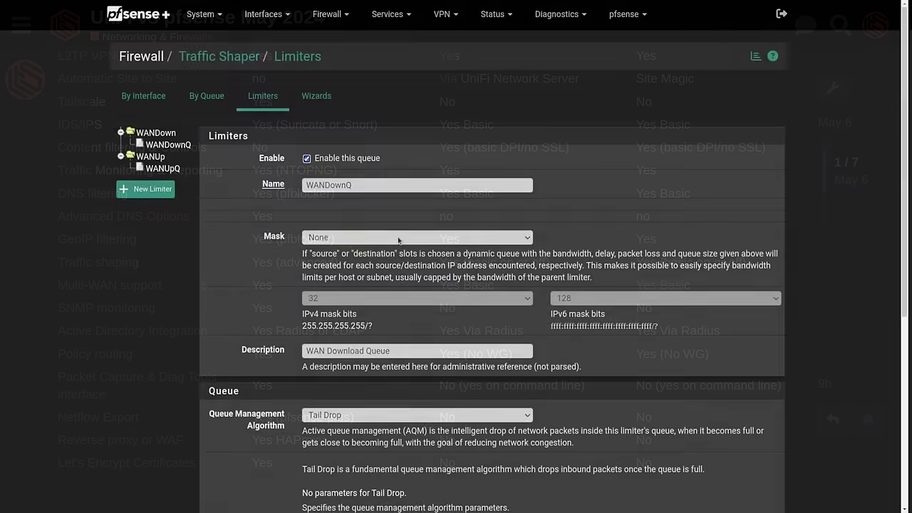
Open the WANUpQ queue's settings
scroll(397, 237, down, 3)
scroll(397, 240, down, 2)
scroll(397, 240, up, 5)
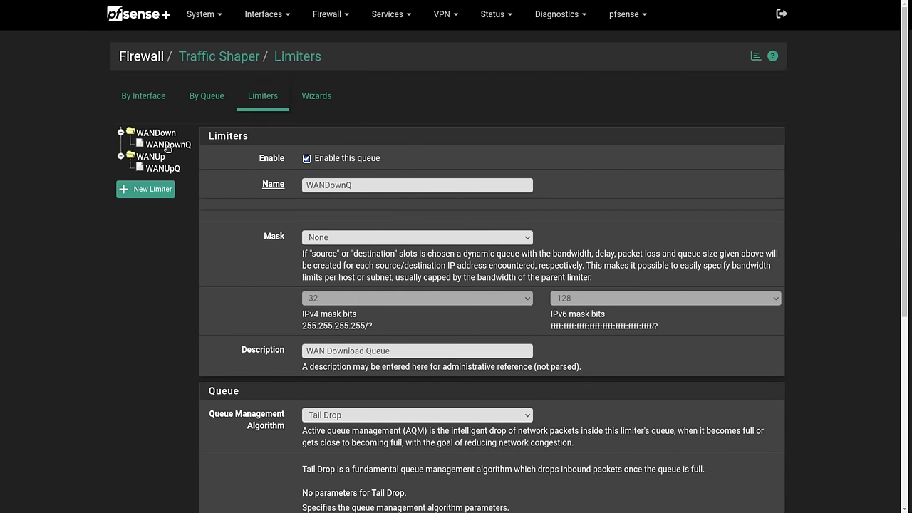
click(163, 169)
scroll(439, 228, down, 4)
scroll(442, 214, up, 4)
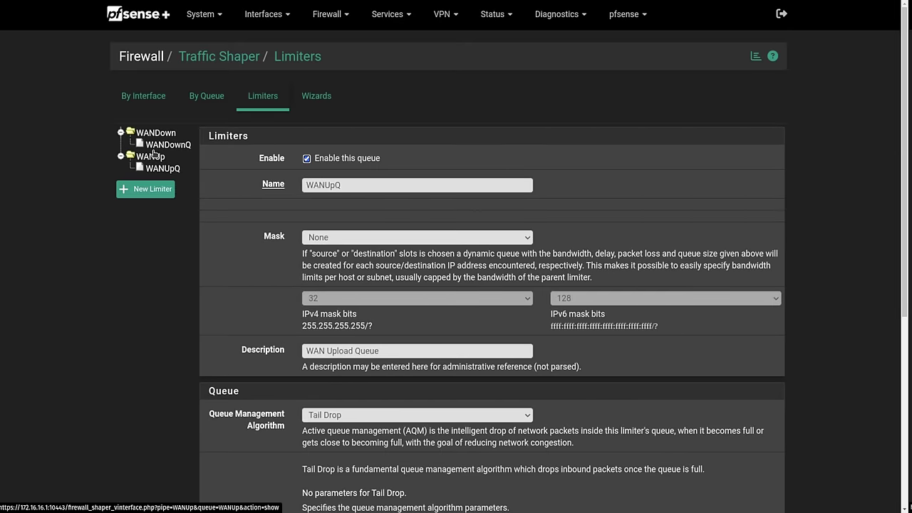
Review the WANUp limiter's FQ_CODEL scheduler parameters, then highlight the forum's Multi-WAN support row
click(150, 157)
scroll(458, 232, down, 2)
scroll(458, 231, down, 5)
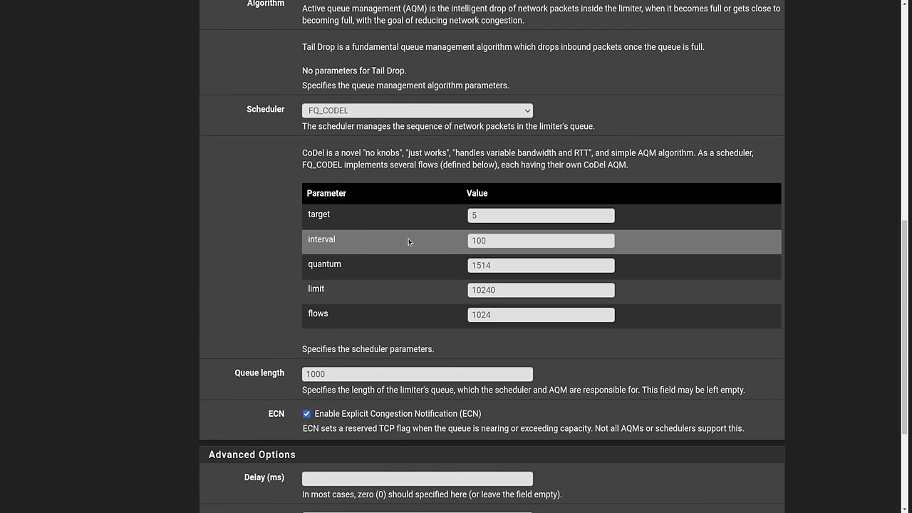
scroll(407, 240, down, 2)
drag(149, 284, 165, 287)
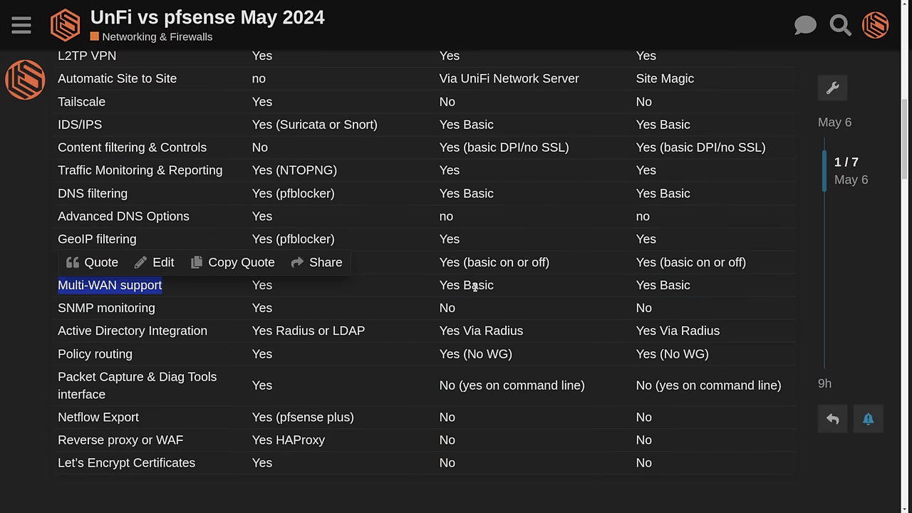
Deselect the highlighted Multi-WAN support text in the forum table
click(449, 287)
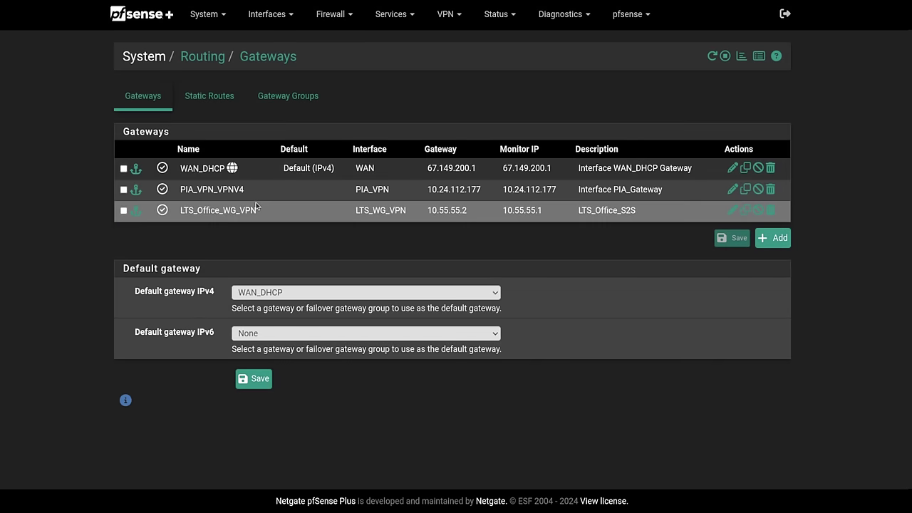
Start a new gateway group named 'test'
click(303, 104)
click(770, 173)
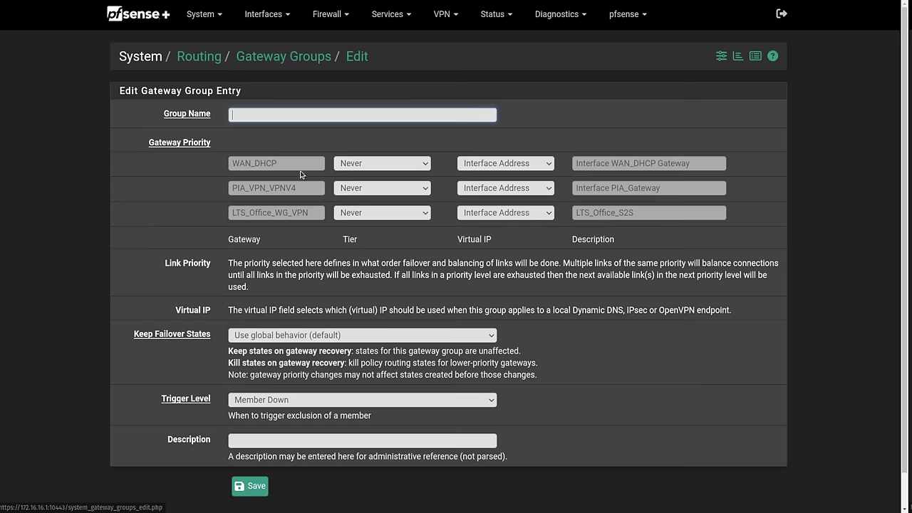
text(test)
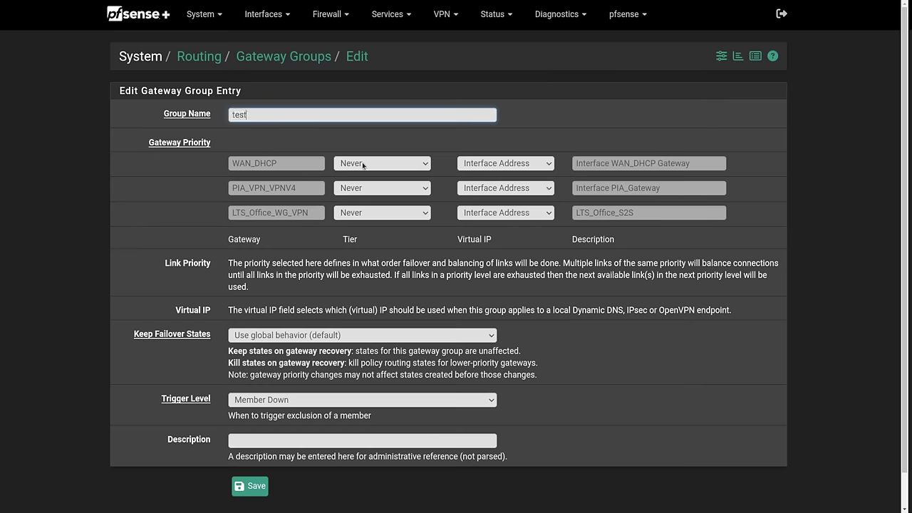
Put WAN_DHCP on Tier 1 and both PIA_VPN_VPNV4 and LTS_Office_WG_VPN on Tier 2
click(368, 165)
click(370, 185)
click(372, 188)
click(366, 221)
click(366, 212)
click(373, 269)
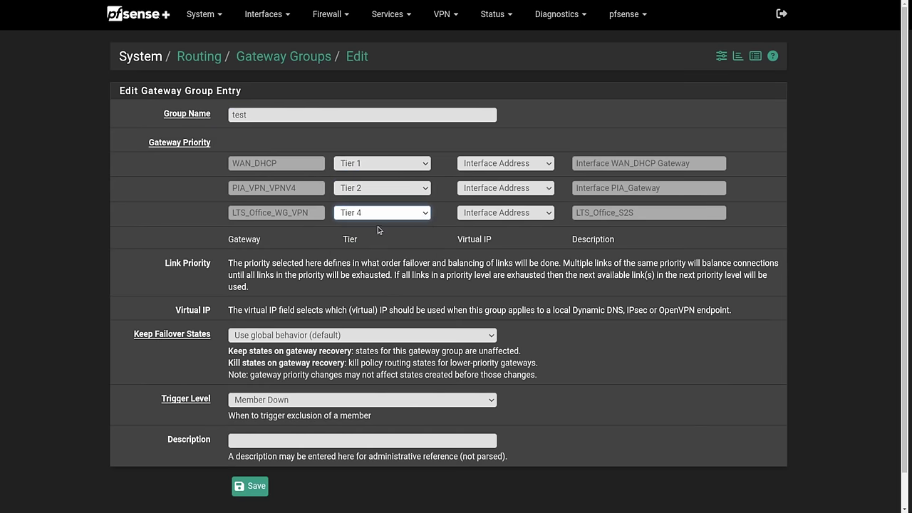
click(385, 192)
click(385, 192)
click(380, 213)
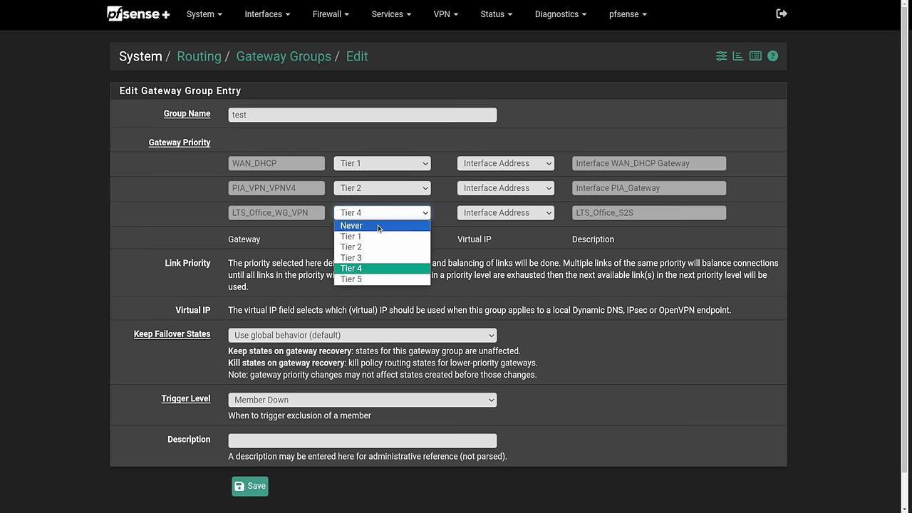
click(369, 247)
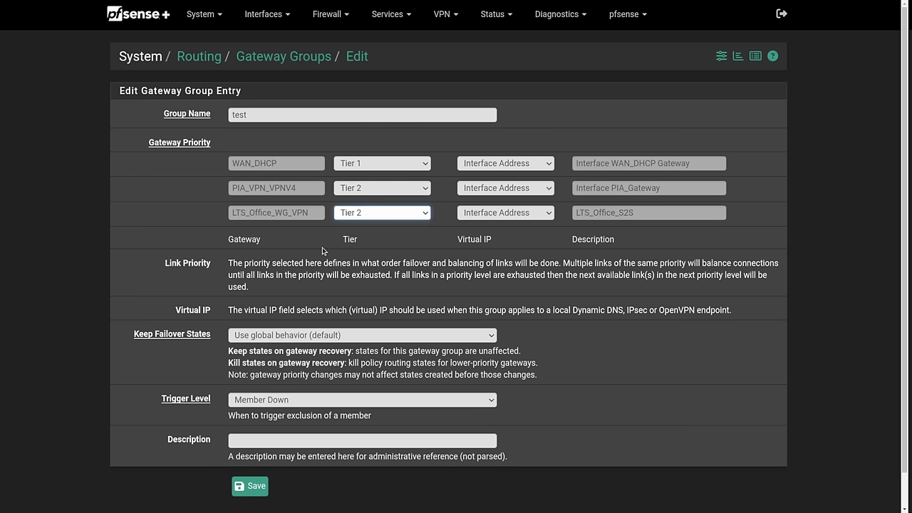
Set the group's trigger level to Packet Loss or High Latency
scroll(319, 228, down, 1)
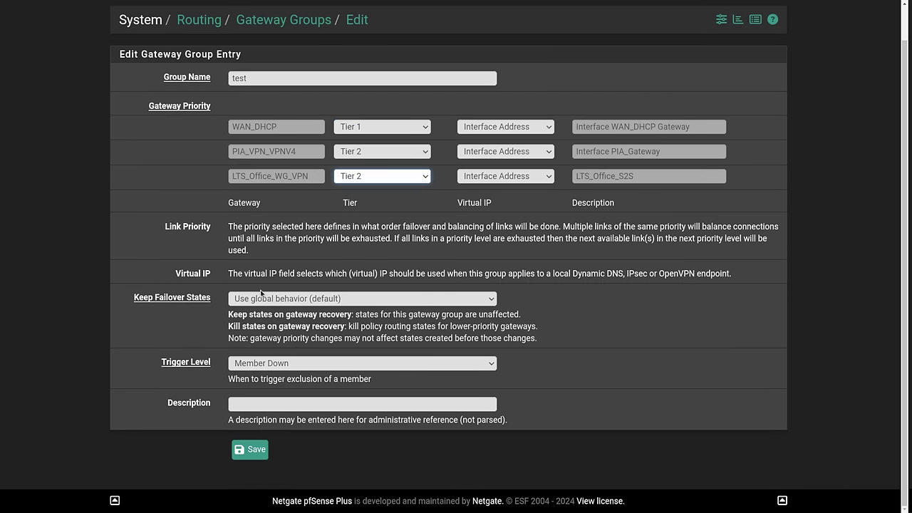
click(265, 364)
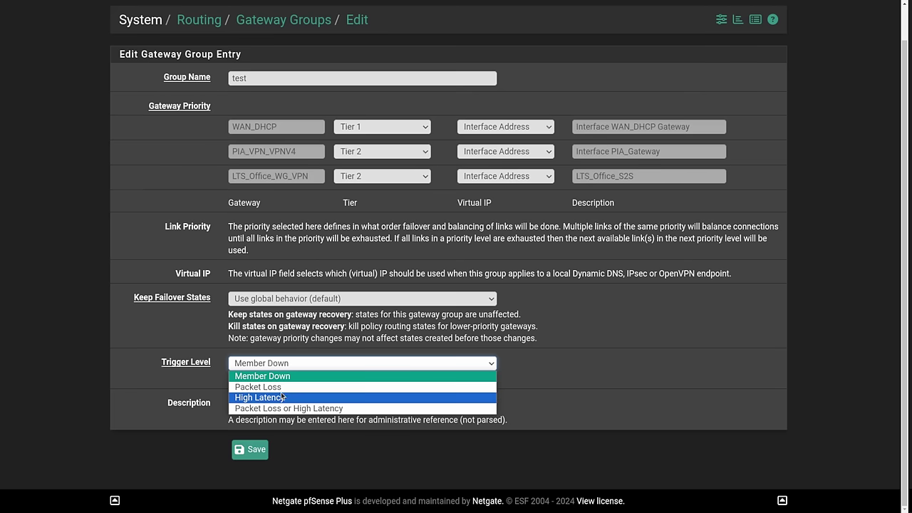
click(292, 408)
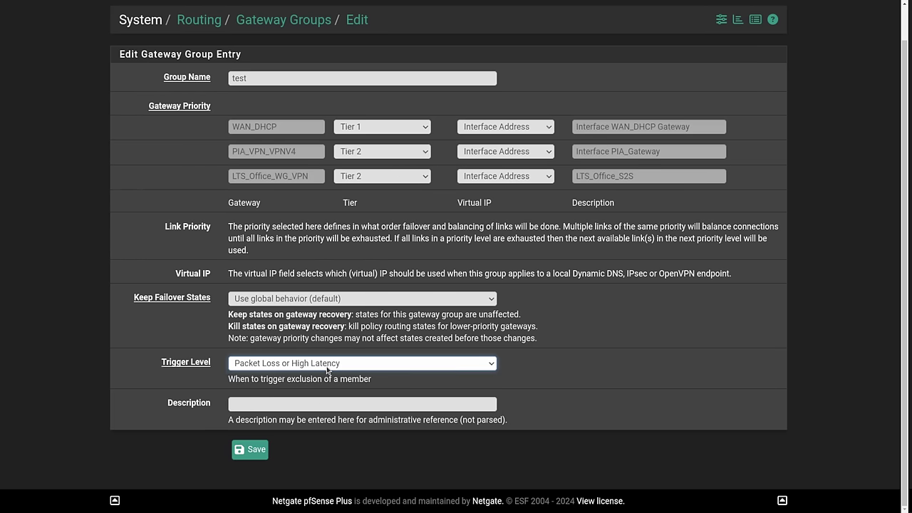
scroll(361, 262, up, 1)
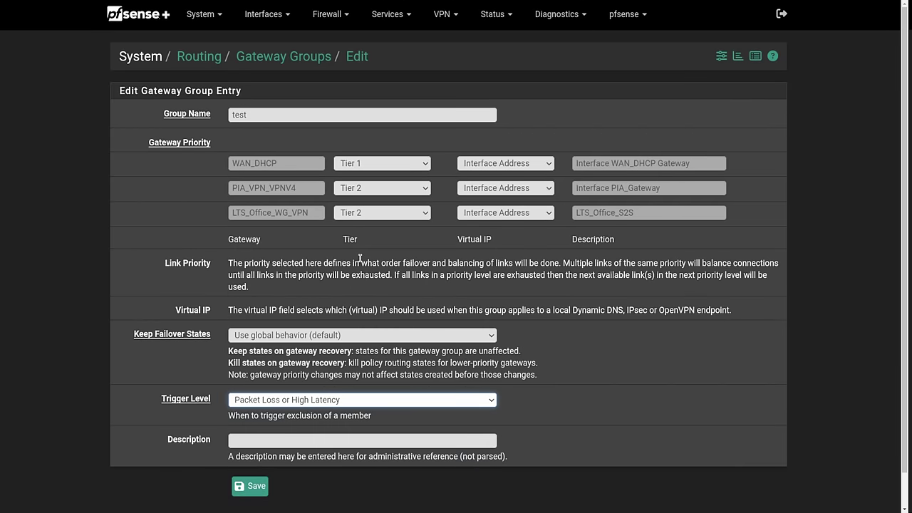
scroll(361, 260, down, 1)
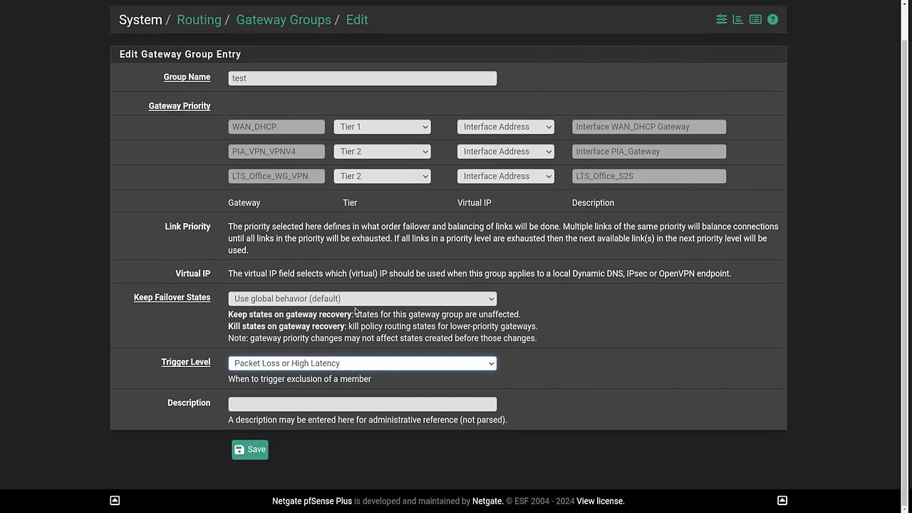
scroll(358, 310, up, 1)
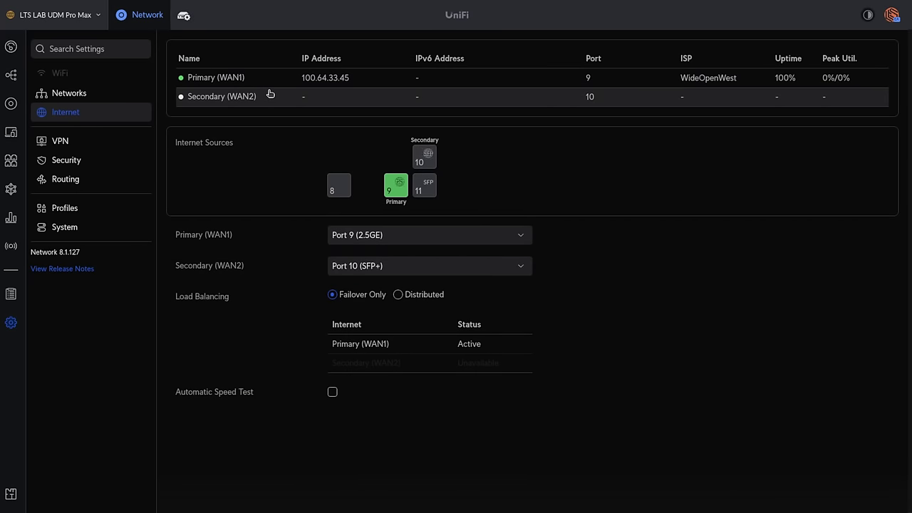
click(402, 296)
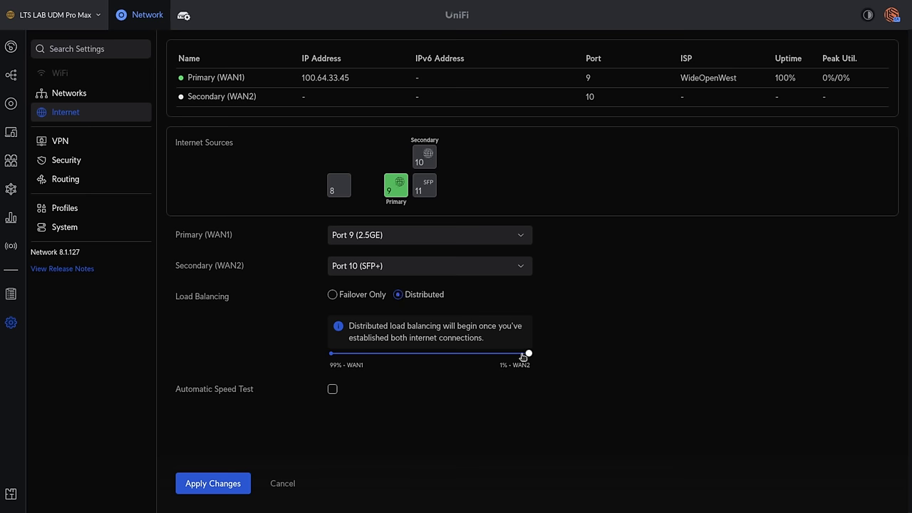
drag(433, 354, 484, 353)
click(342, 293)
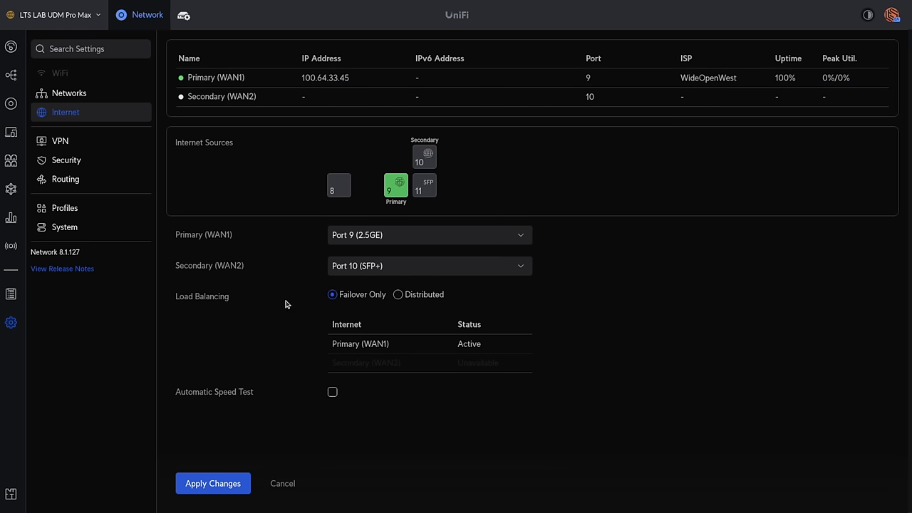
click(398, 297)
click(366, 294)
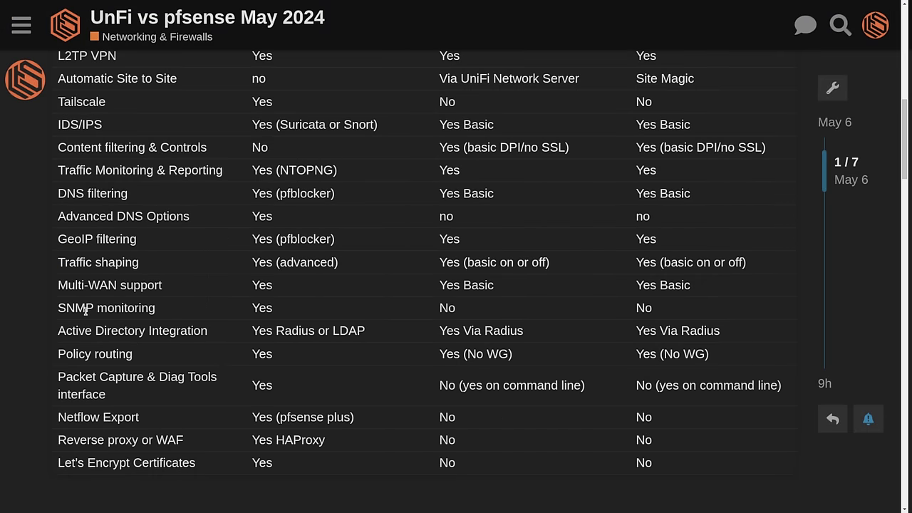
Highlight the SNMP monitoring row label in the comparison table, then deselect it
drag(62, 308, 152, 318)
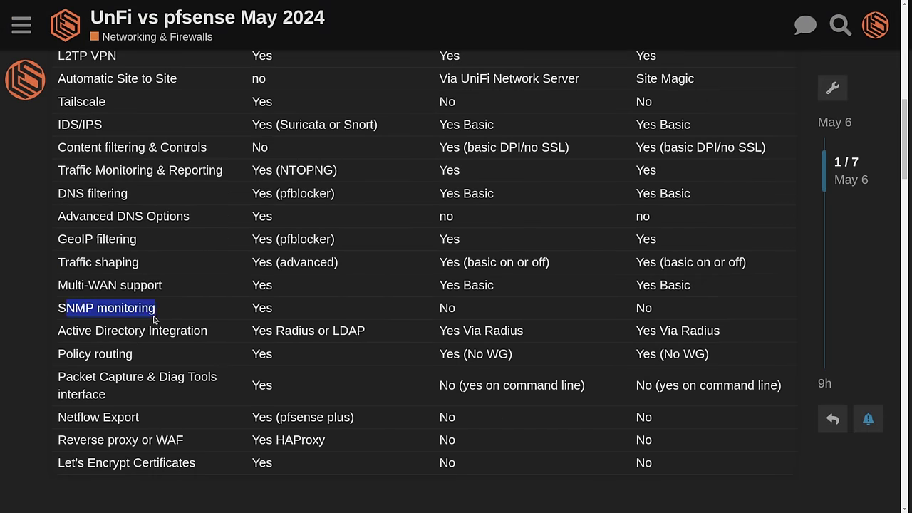
click(276, 321)
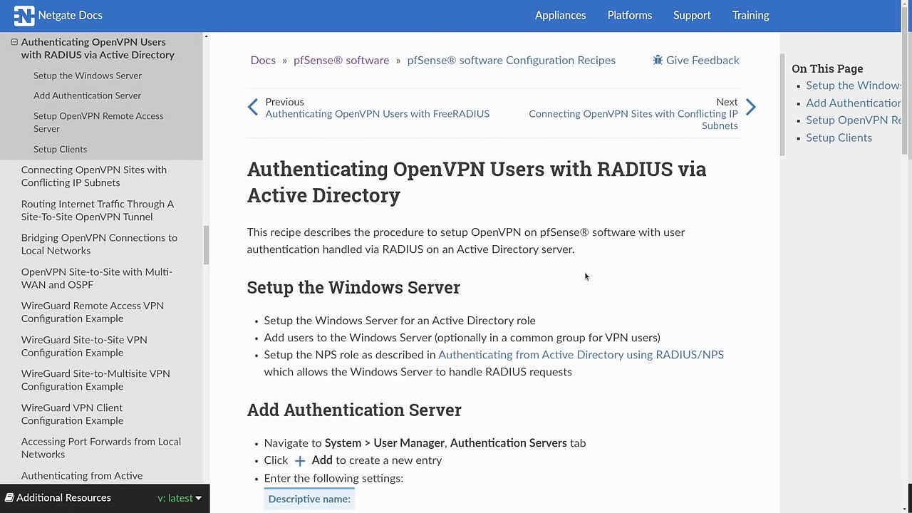
Scroll through the Netgate Docs recipe 'Authenticating OpenVPN Users with RADIUS via Active Directory'
scroll(585, 276, down, 4)
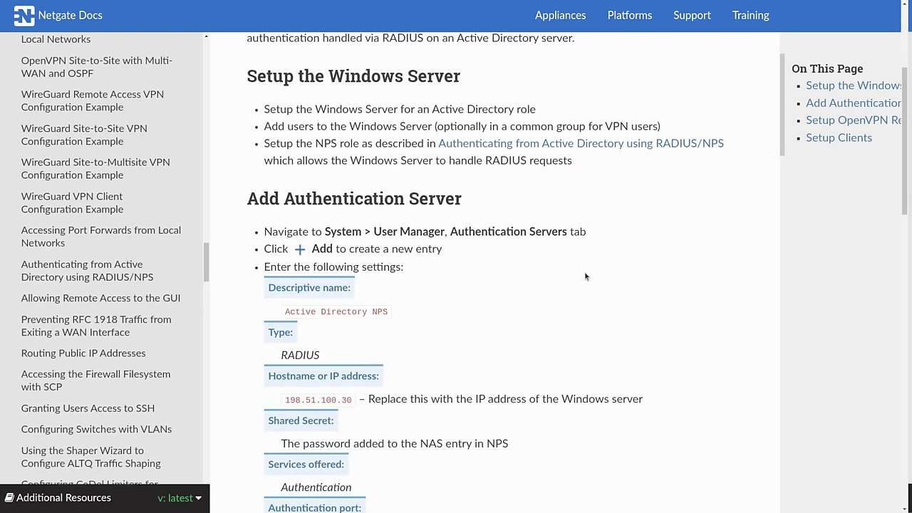
scroll(586, 276, down, 4)
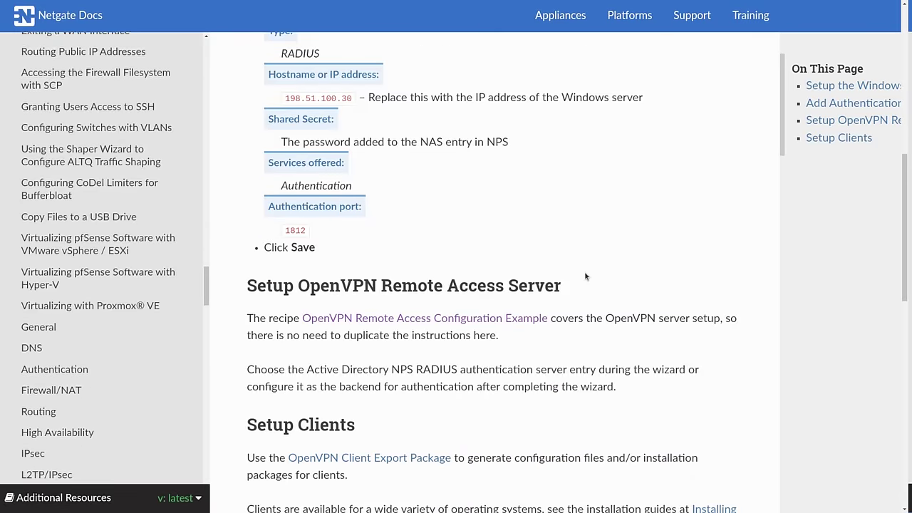
scroll(586, 277, down, 2)
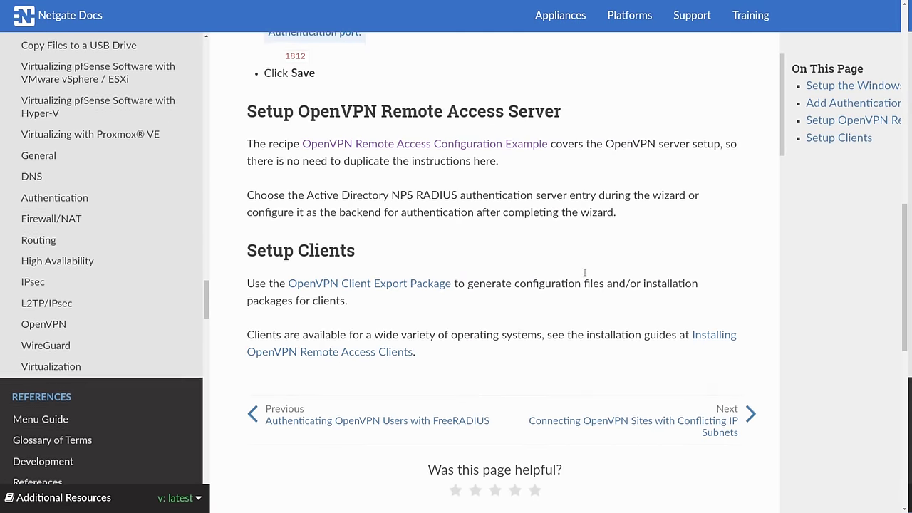
scroll(586, 277, up, 3)
scroll(586, 276, up, 5)
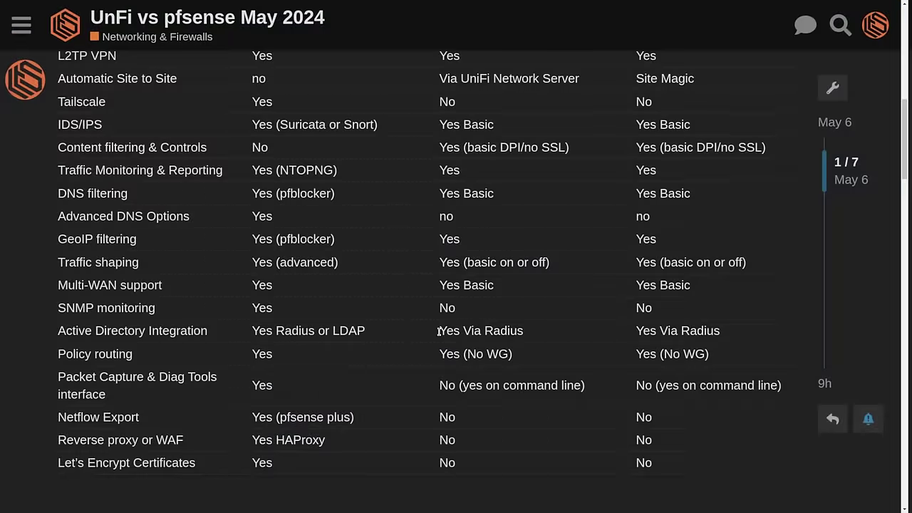
Highlight the forum table's Yes Via Radius, (No WG) policy routing and command-line-only packet capture answers
drag(439, 332, 533, 338)
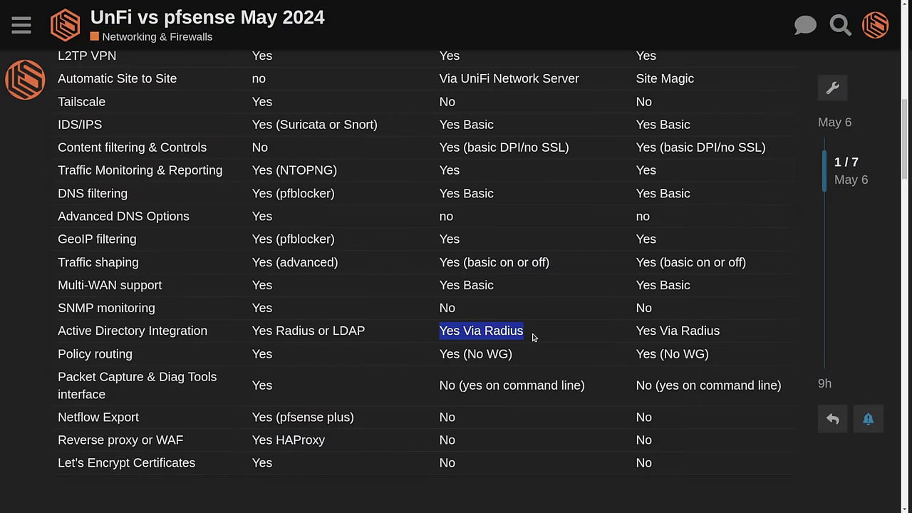
click(532, 337)
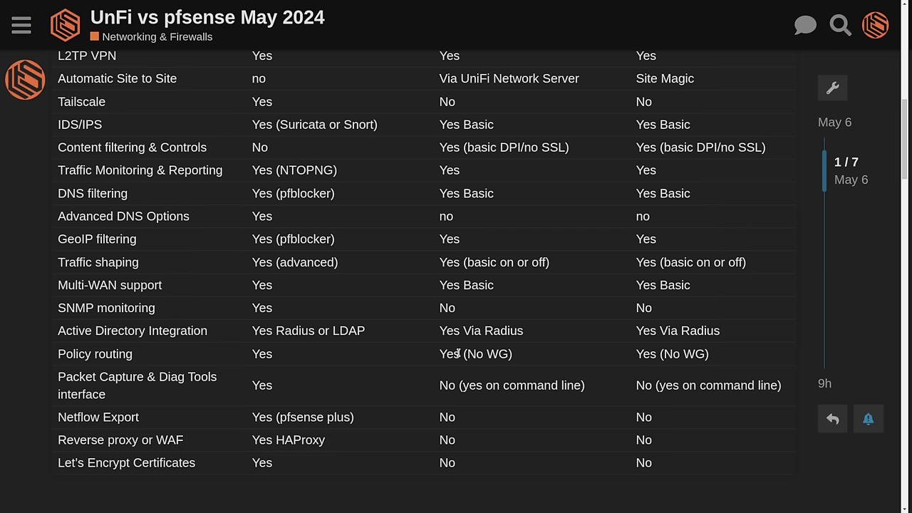
drag(471, 352, 525, 358)
click(526, 358)
drag(463, 386, 556, 388)
click(495, 389)
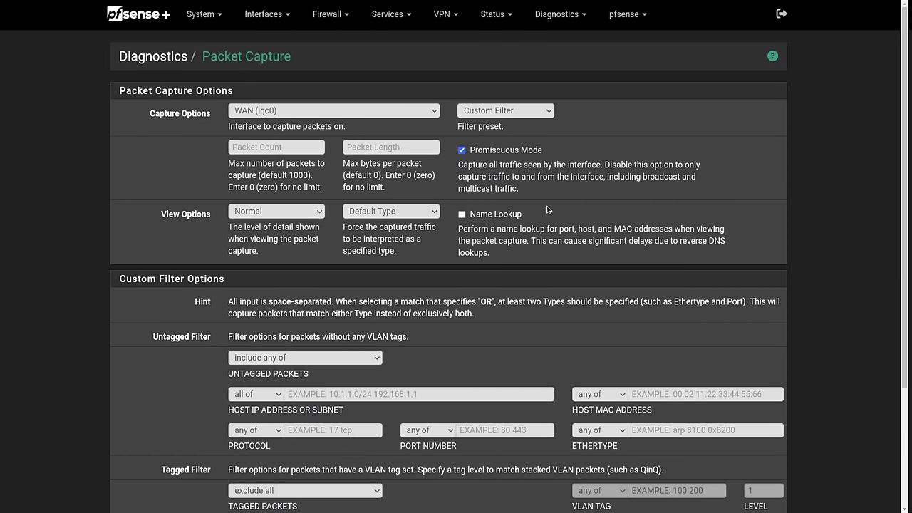
Capture on LABVLAN1313 (igc3.1313) instead of WAN and review the filter settings below
click(335, 110)
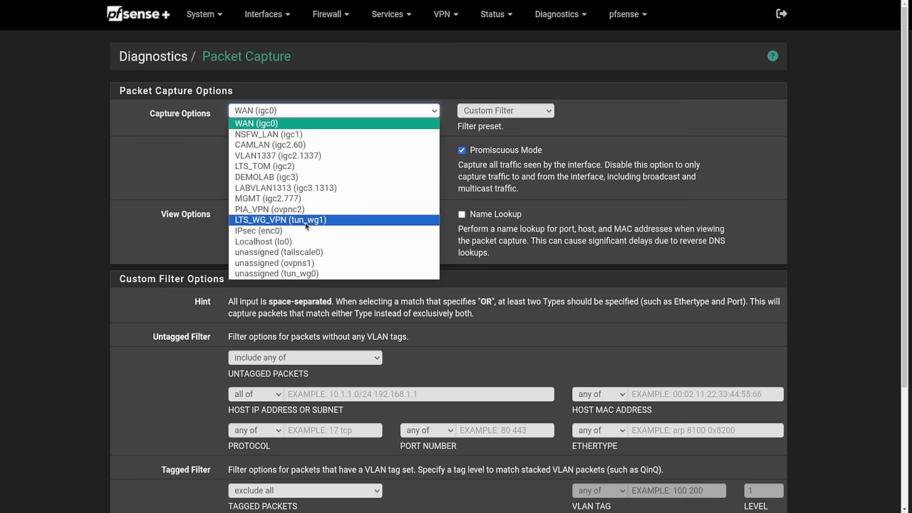
click(326, 188)
scroll(567, 215, down, 3)
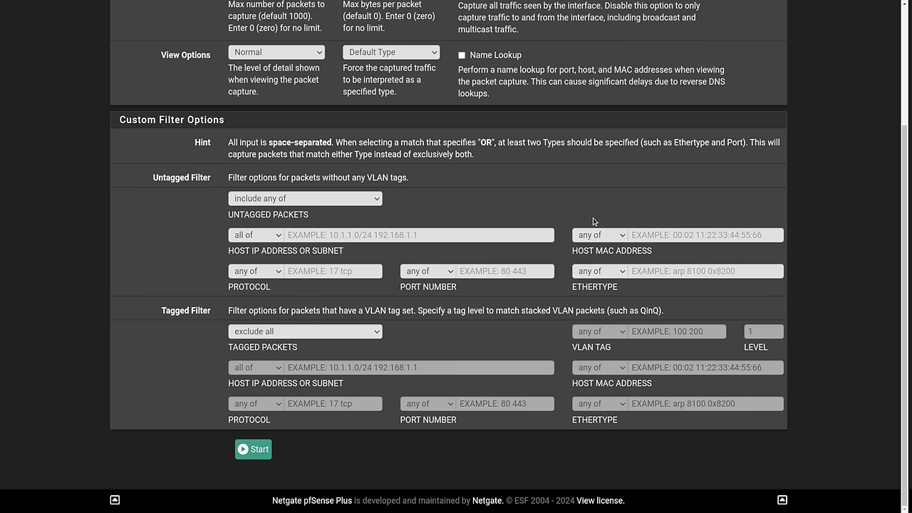
scroll(593, 221, up, 3)
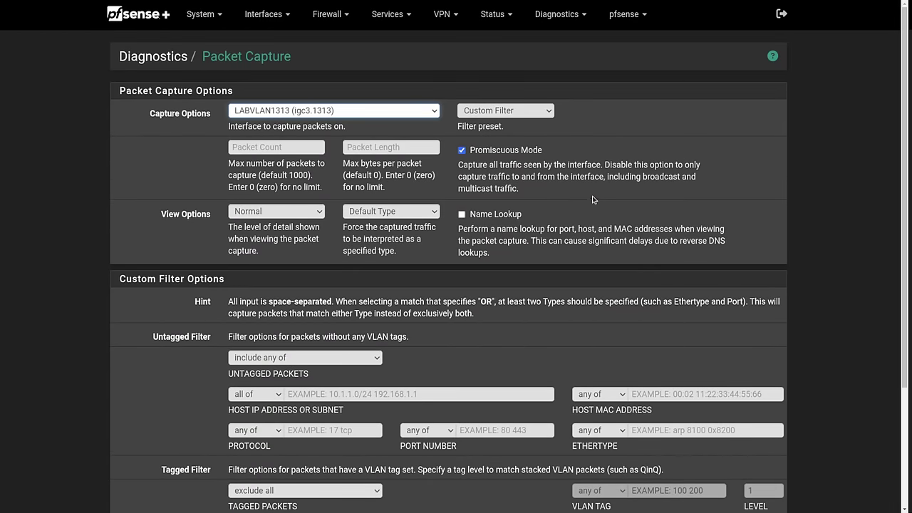
click(568, 24)
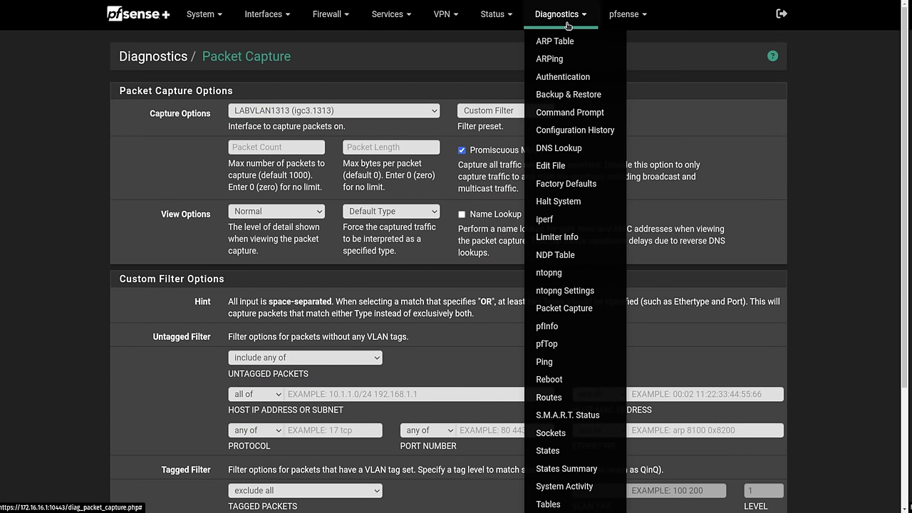
Open Diagnostics > DNS Lookup, then browse the other tools in the Diagnostics menu
click(583, 146)
click(586, 13)
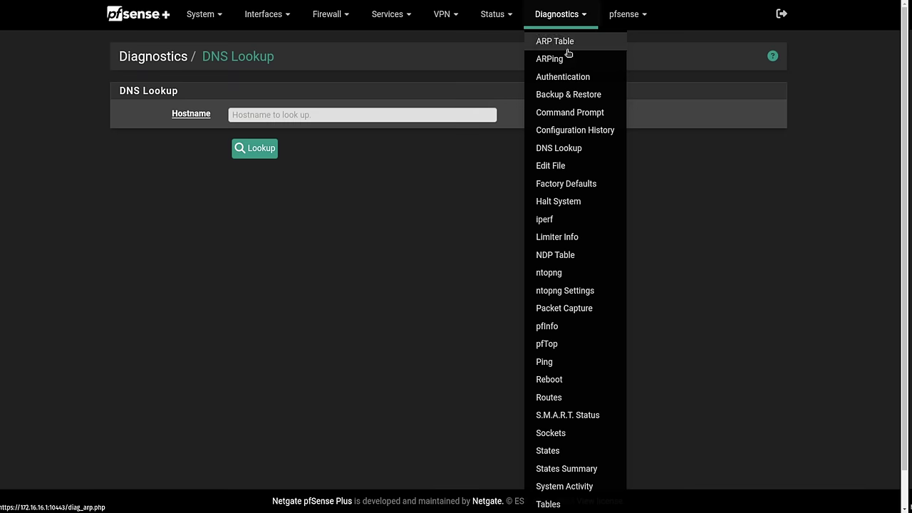
scroll(589, 240, down, 1)
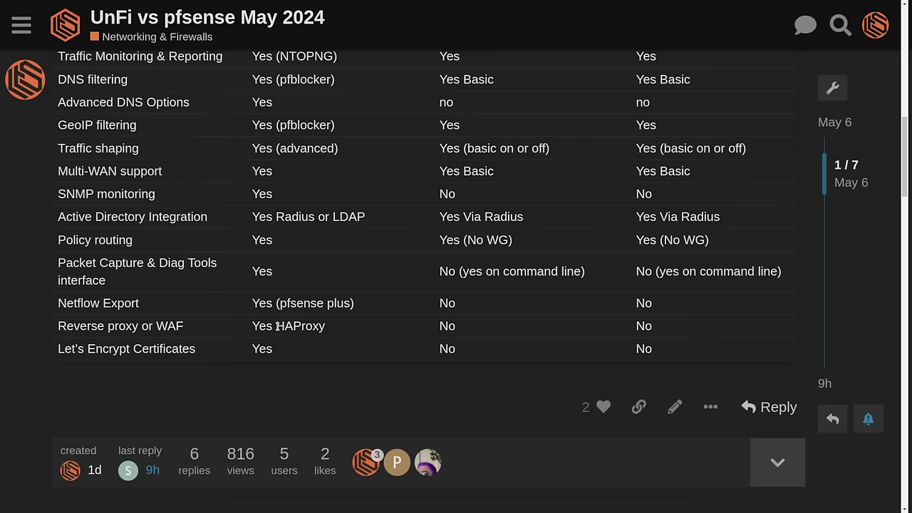
Highlight the Reverse proxy or WAF row showing HAProxy for pfSense and No for UniFi
drag(276, 325, 689, 323)
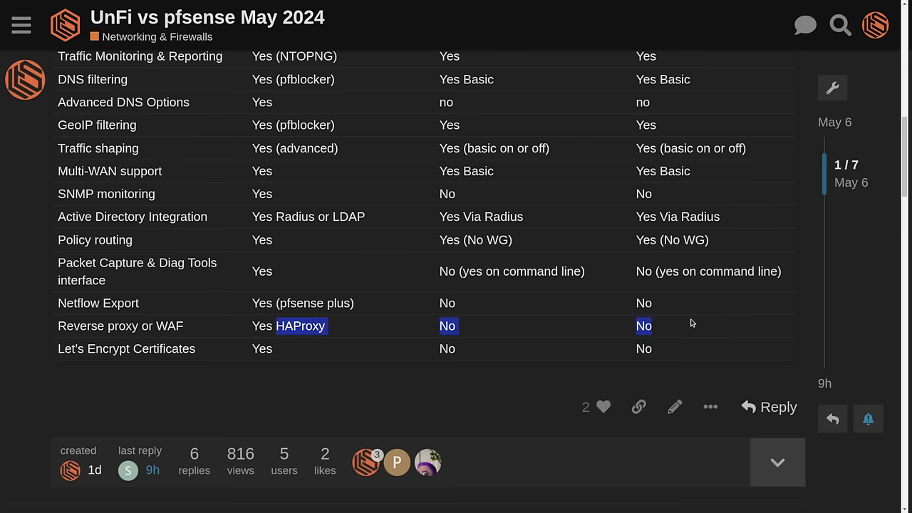
click(413, 410)
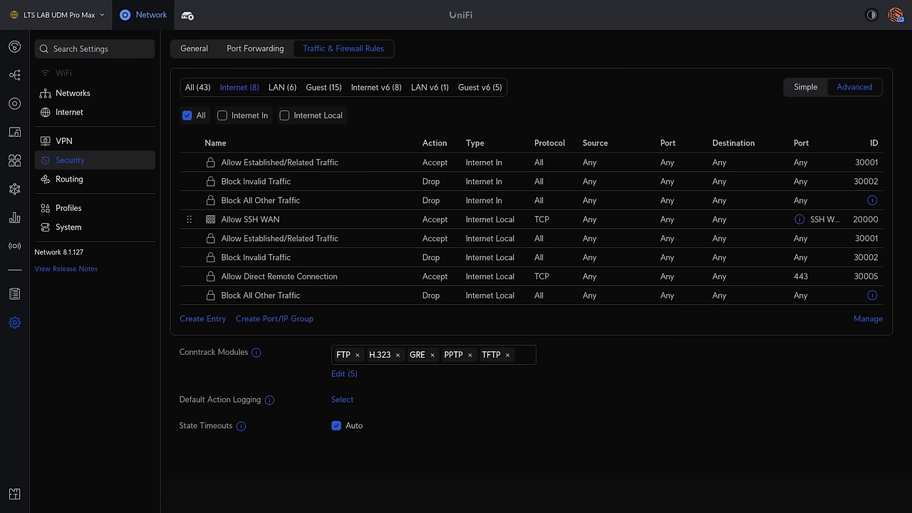
Browse the LAN, Guest and LAN v6 firewall rules, then start a new rule and view its types
click(282, 87)
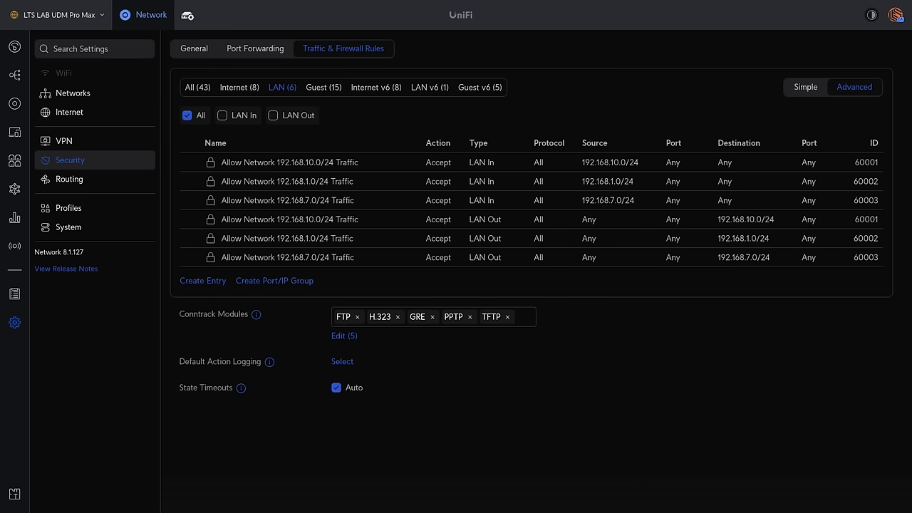
click(323, 87)
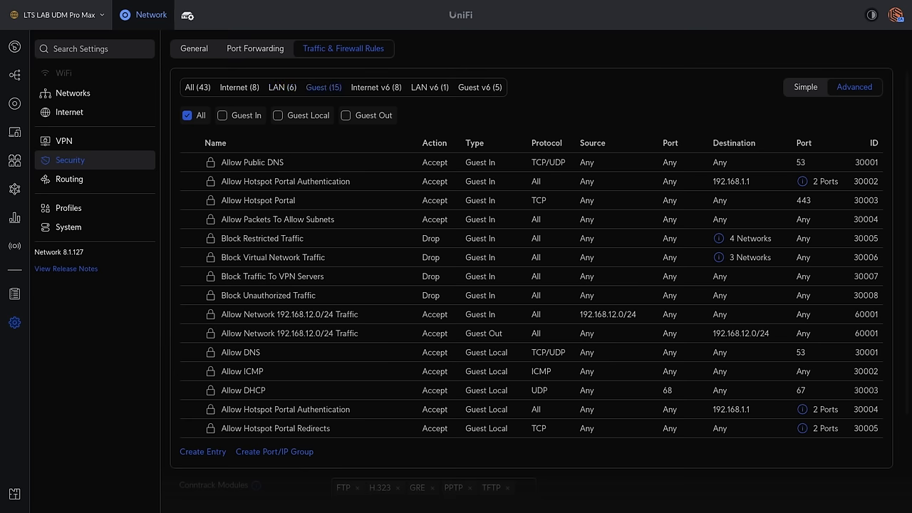
click(429, 87)
click(282, 87)
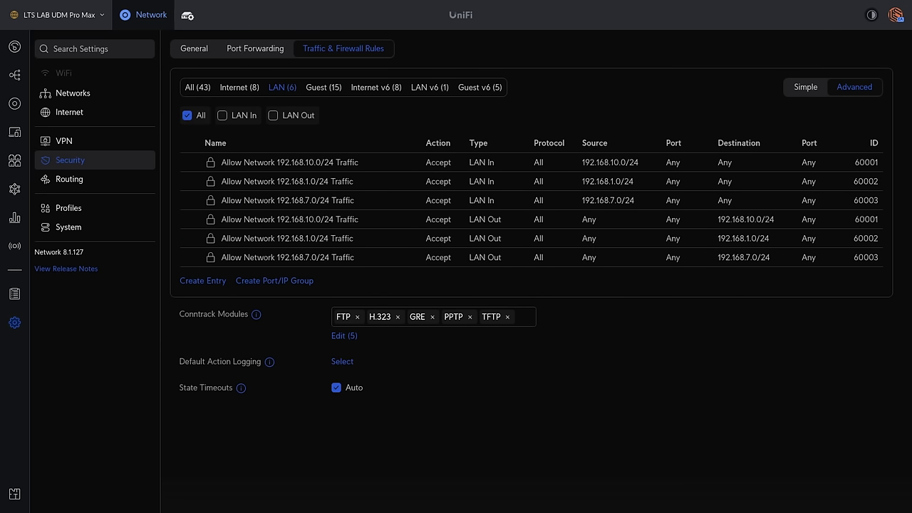
click(202, 280)
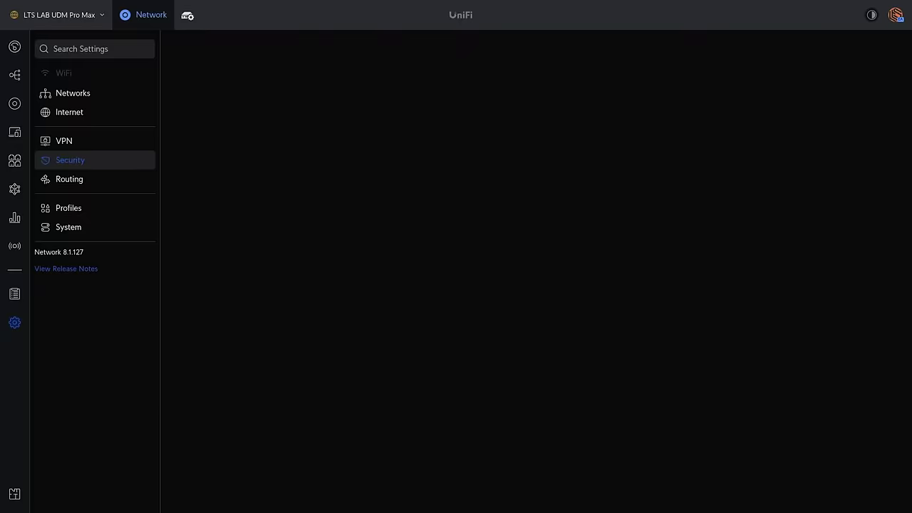
click(433, 79)
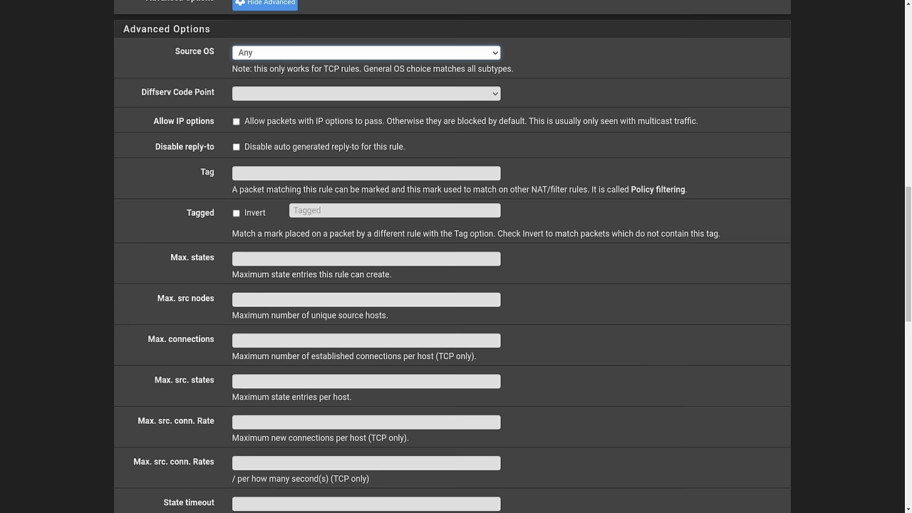
Scroll through the rule's Advanced Options, including Source OS and state limits
scroll(452, 256, down, 3)
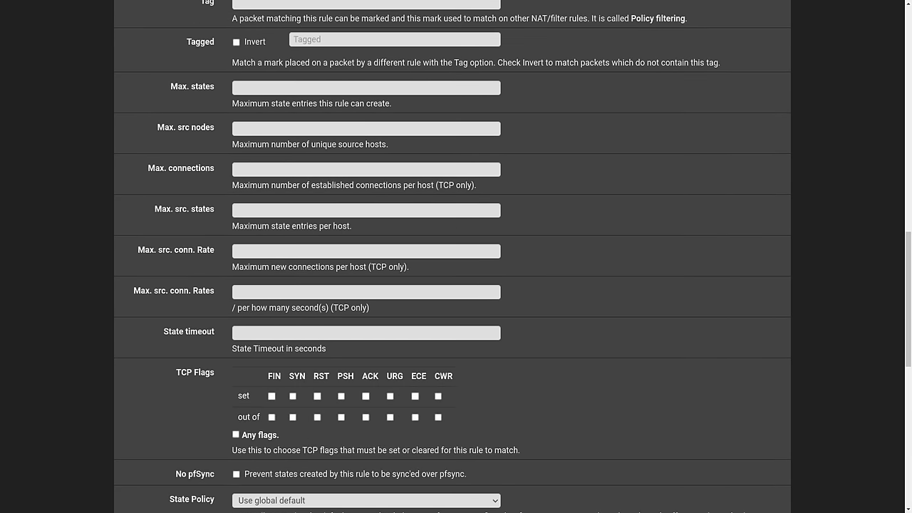
scroll(453, 256, down, 4)
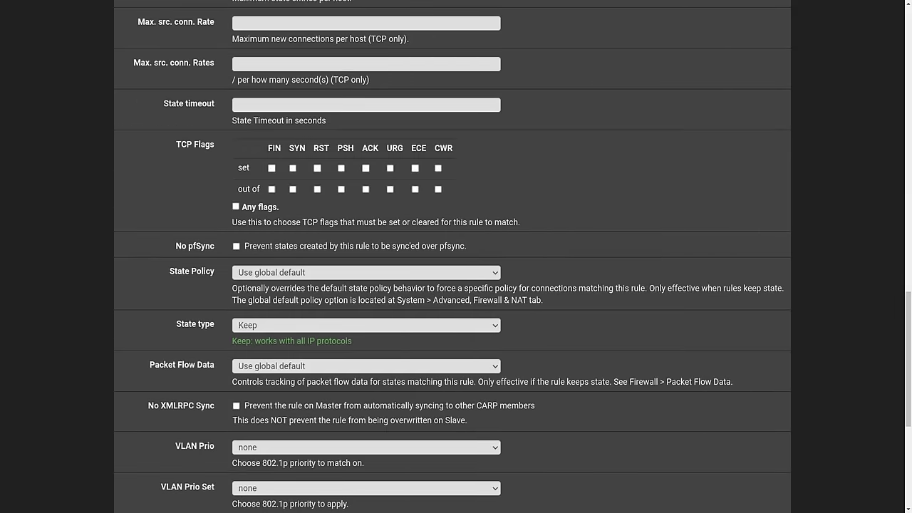
scroll(452, 256, down, 5)
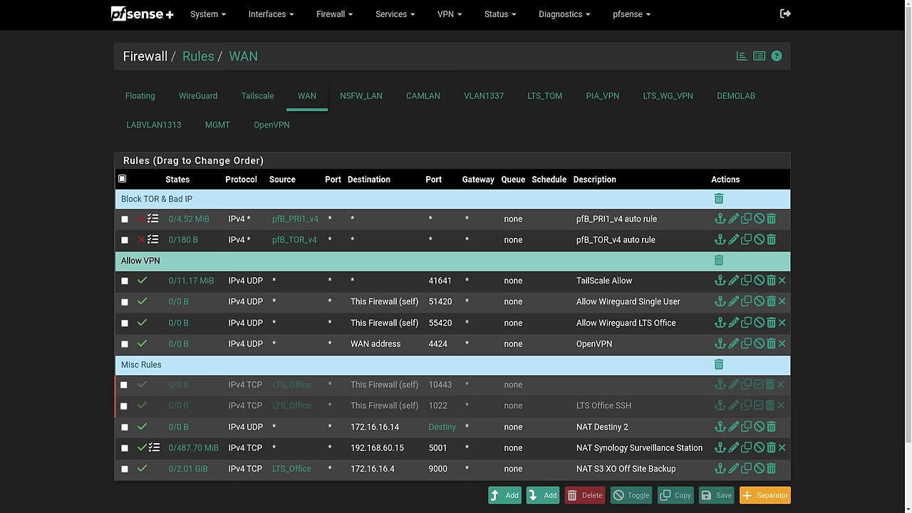
scroll(452, 256, down, 1)
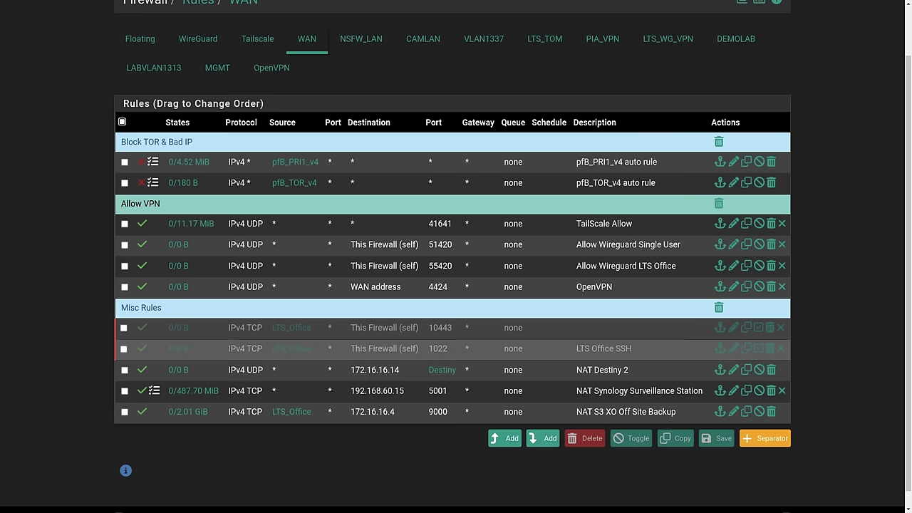
Tick TailScale Allow on WAN, then inspect the NSFW_LAN rules, aliases and gateway
click(384, 224)
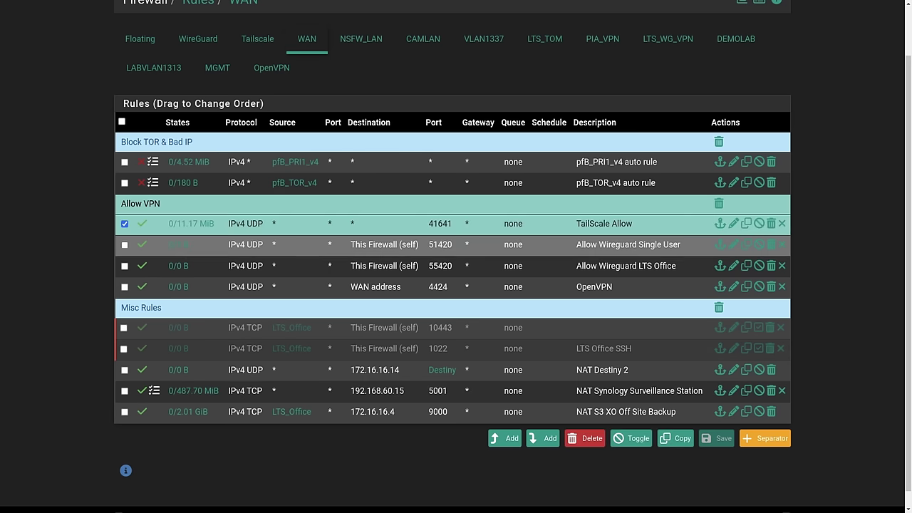
click(361, 39)
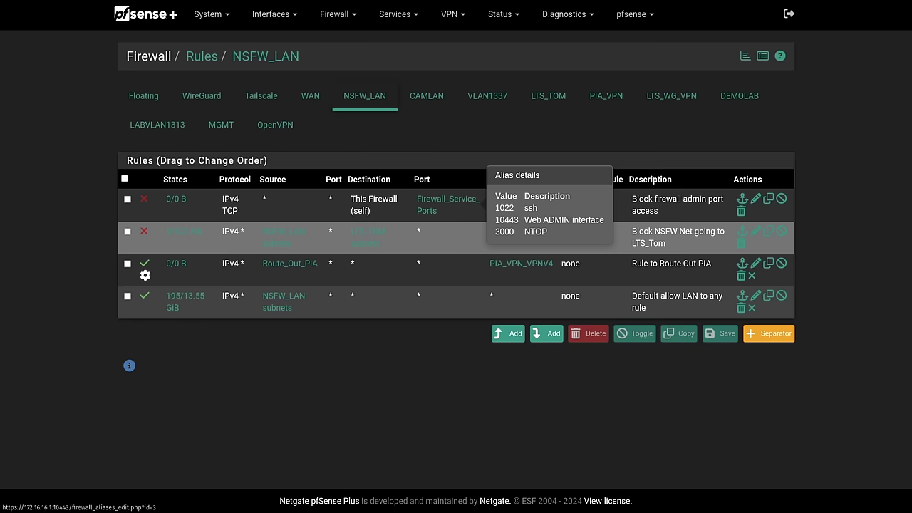
mouse_move(520, 263)
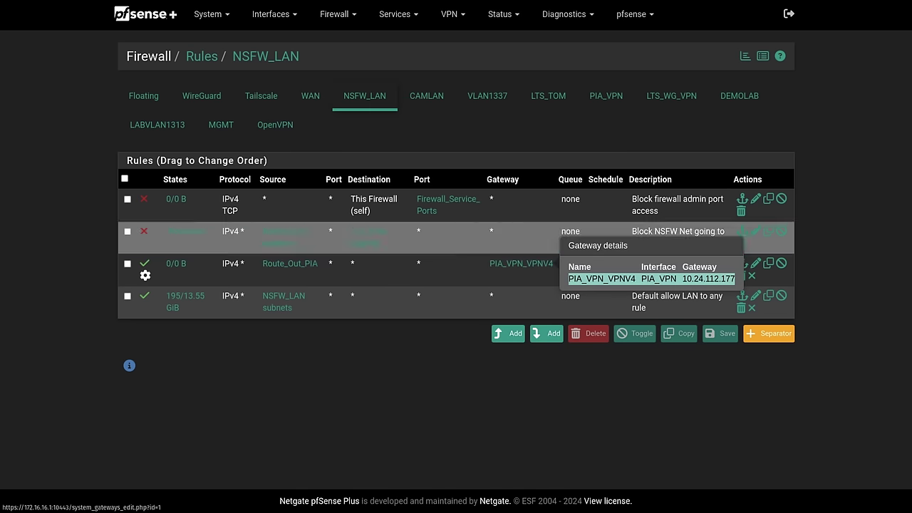
click(499, 237)
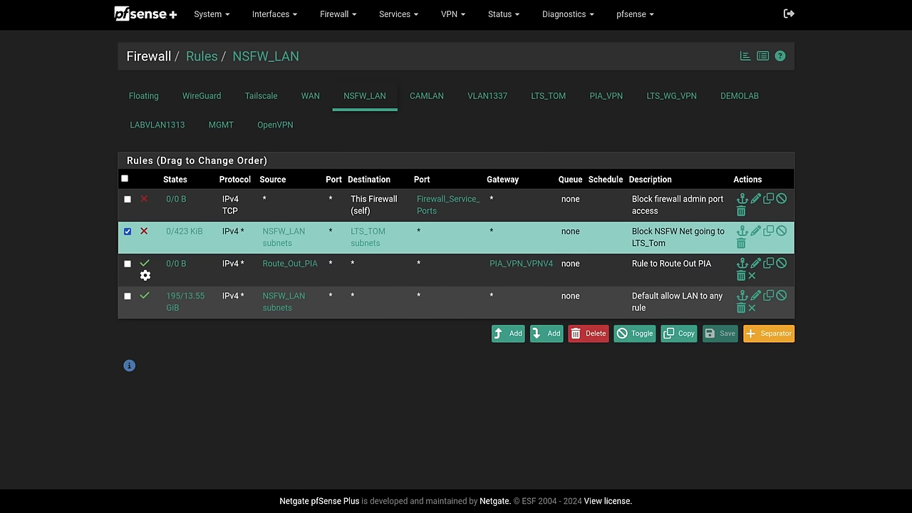
click(499, 237)
mouse_move(520, 264)
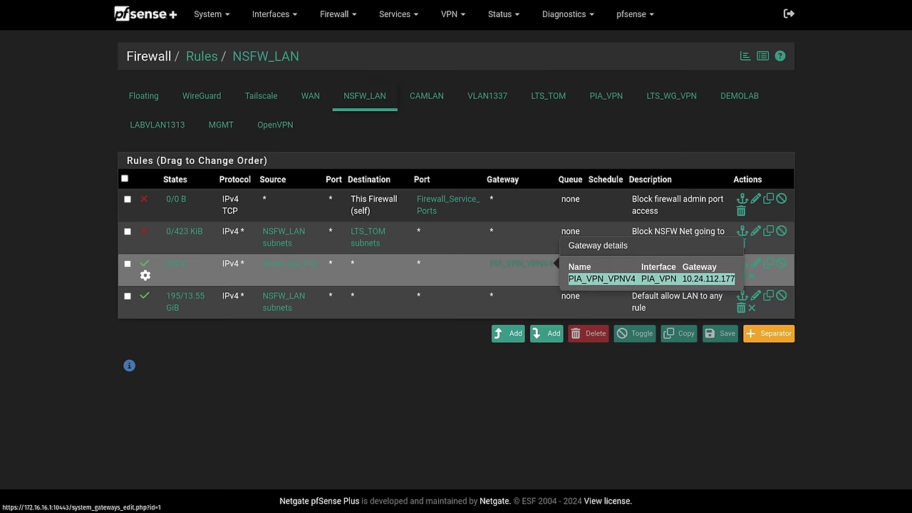
mouse_move(447, 206)
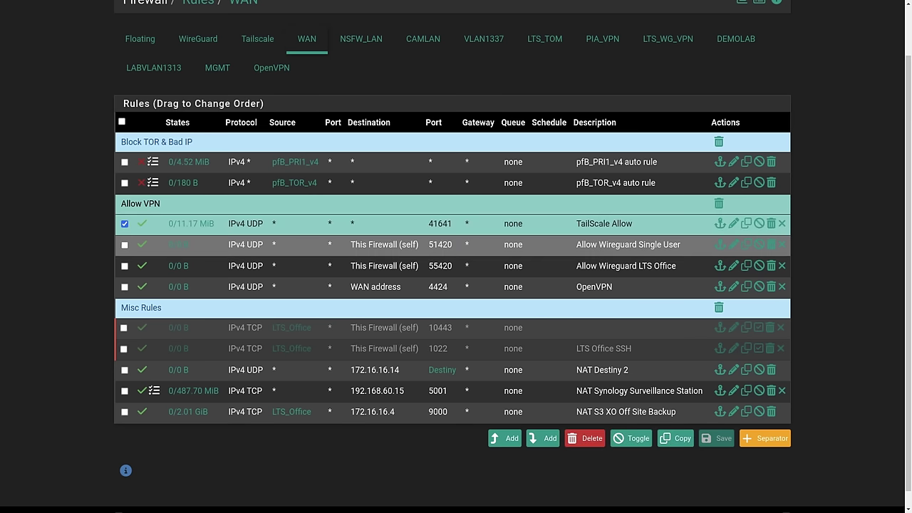
Select the Wireguard Single User, Wireguard LTS Office and OpenVPN rules and choose Copy
click(385, 244)
click(384, 265)
click(384, 287)
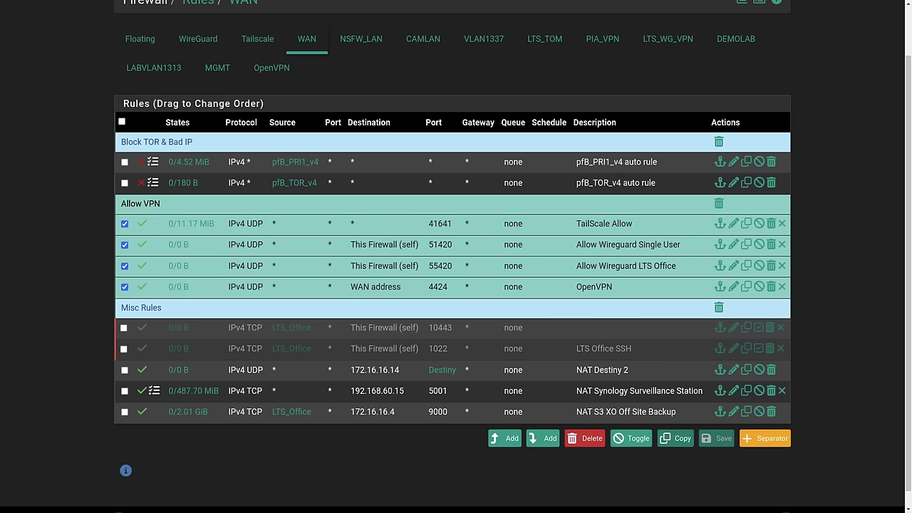
click(675, 438)
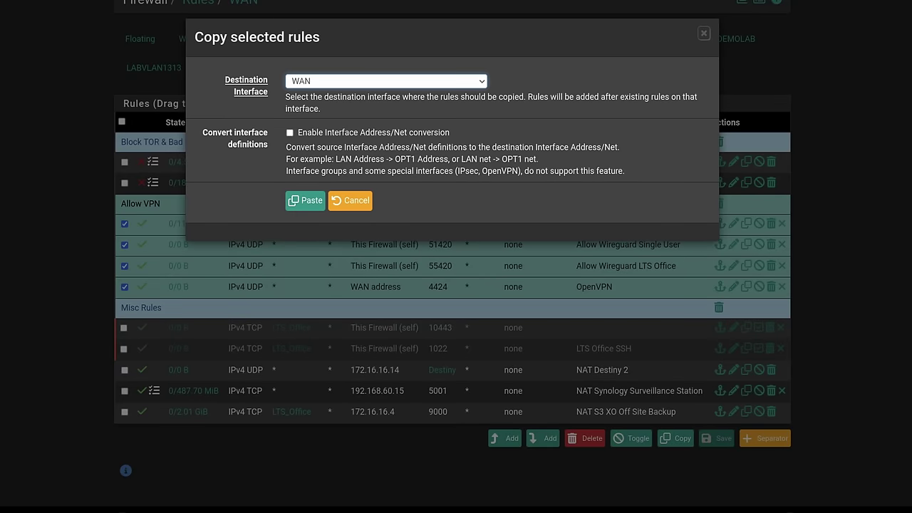